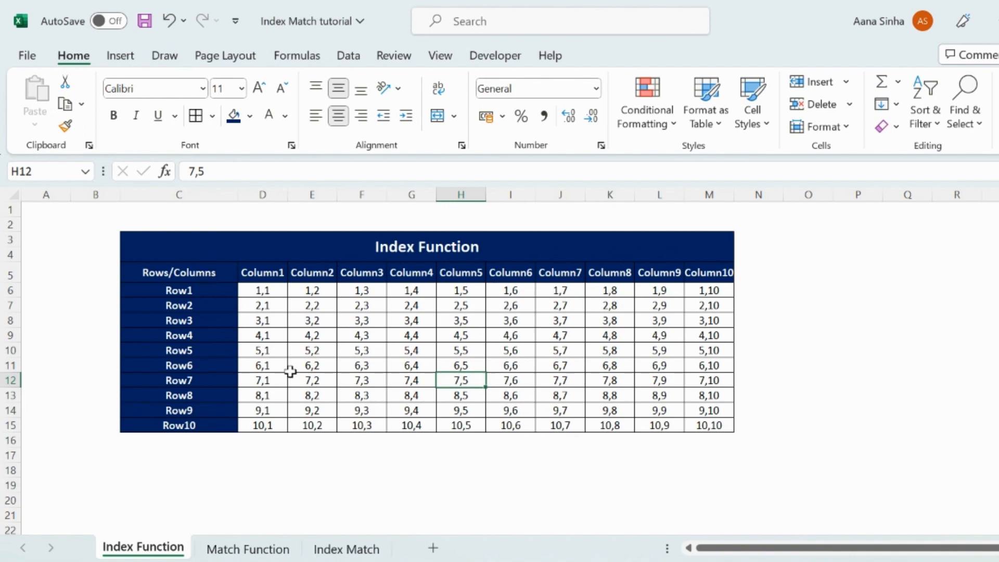
Examine how the cells of the Index Function table relate to their row and column positions, ending at the Row9, Column2 cell
click(267, 292)
click(266, 307)
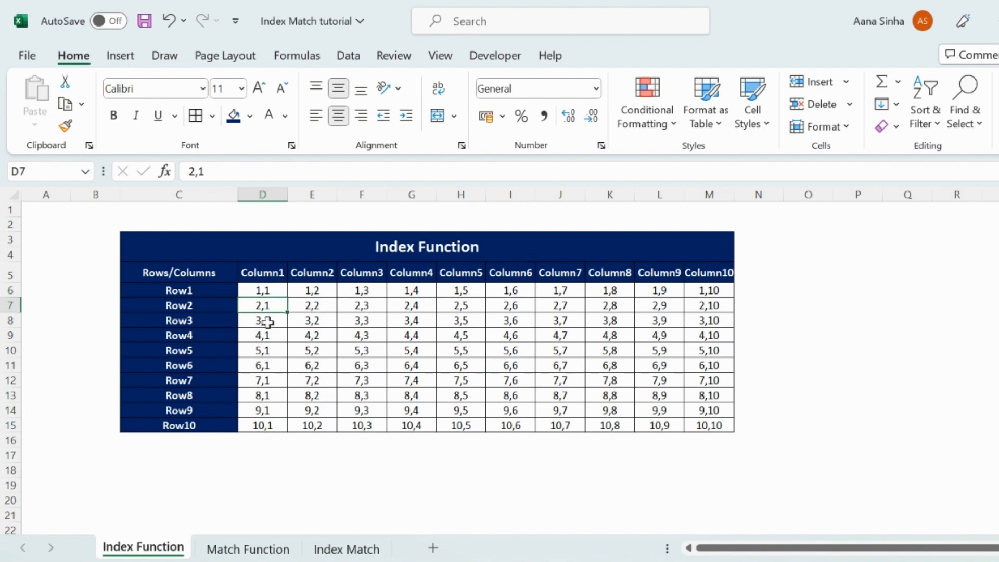
click(267, 321)
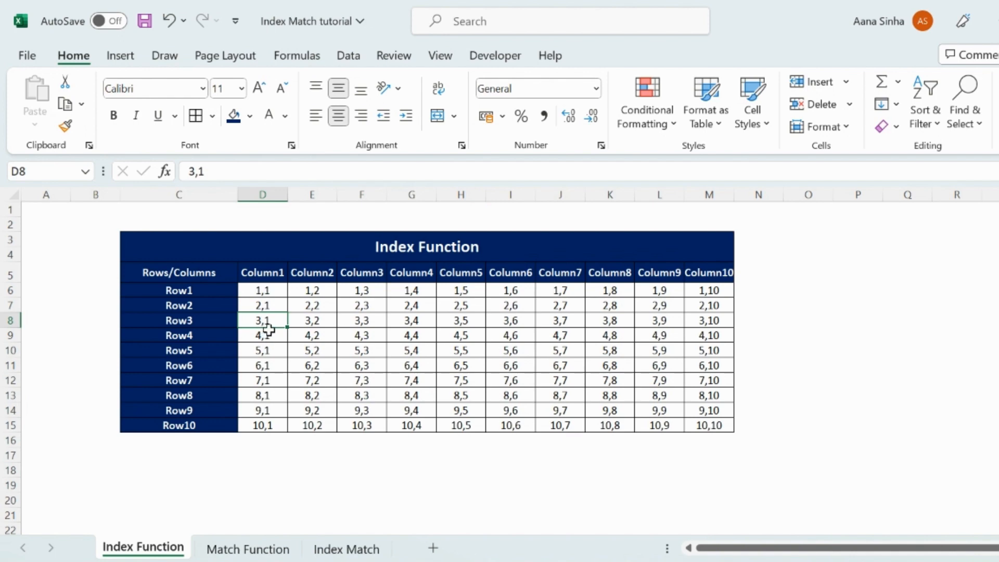
click(6, 323)
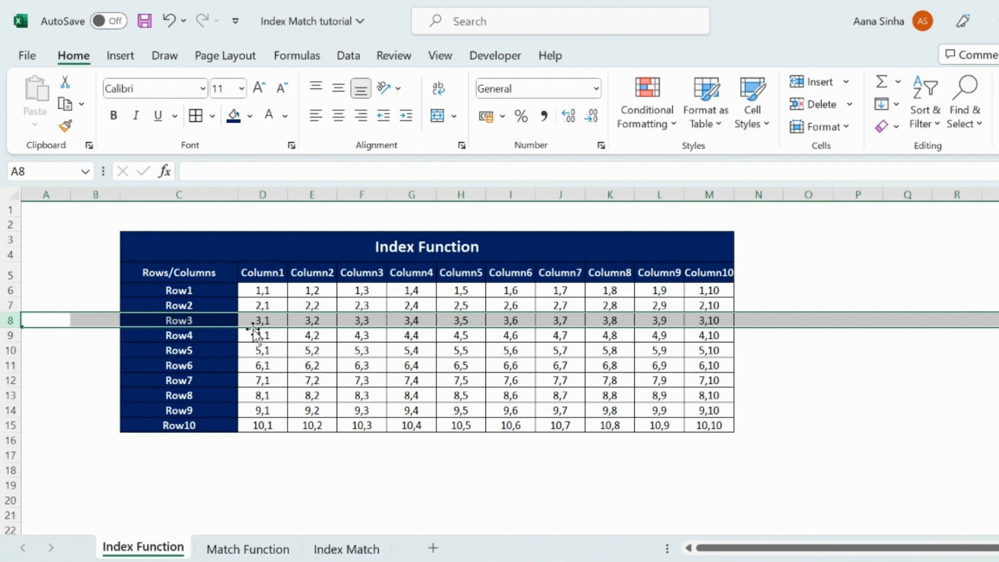
click(263, 195)
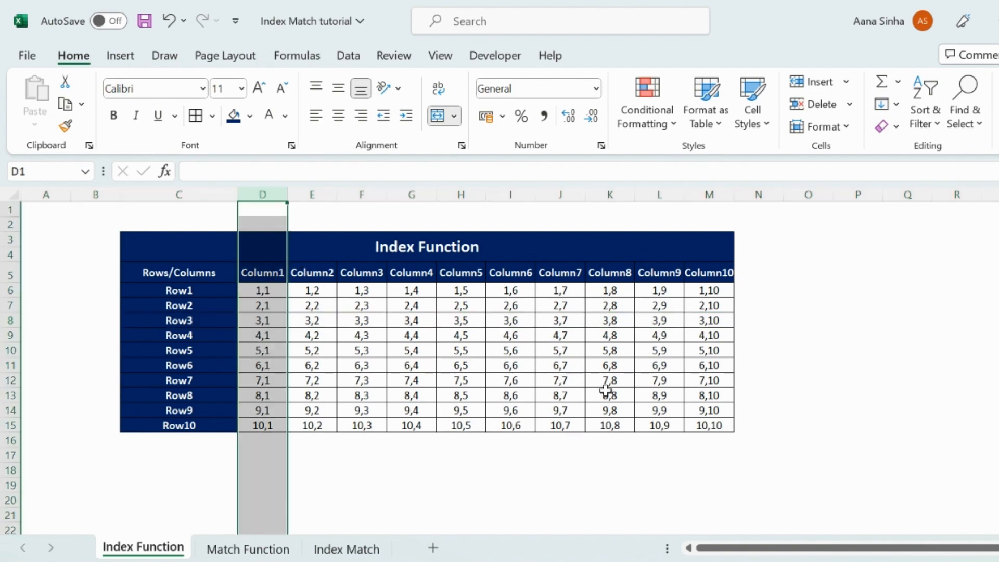
click(521, 381)
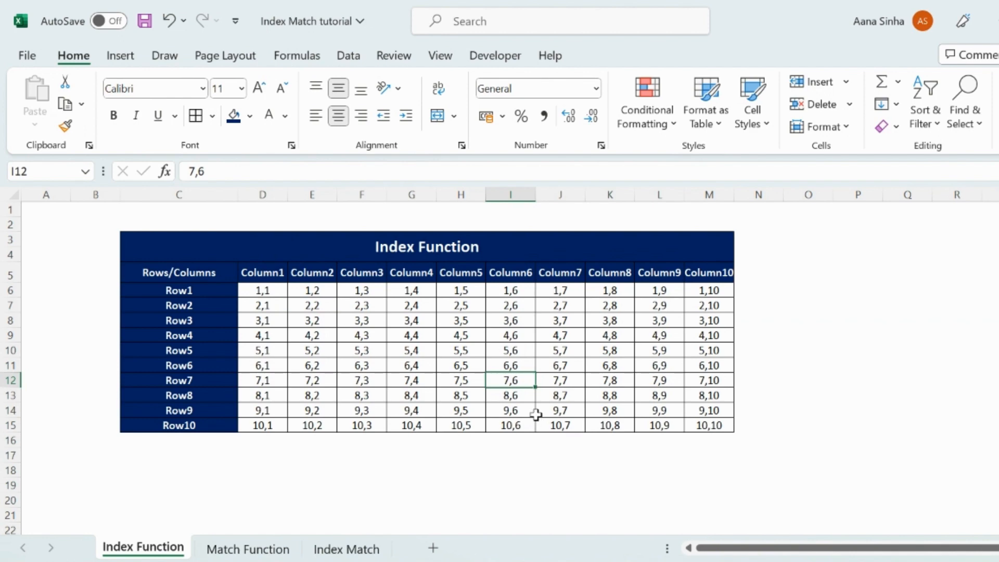
click(312, 470)
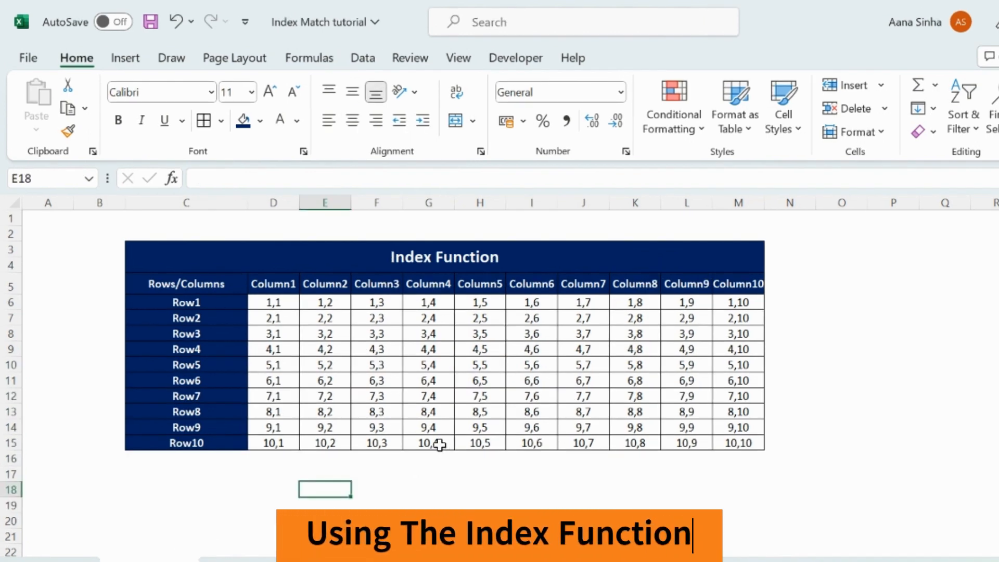
click(330, 429)
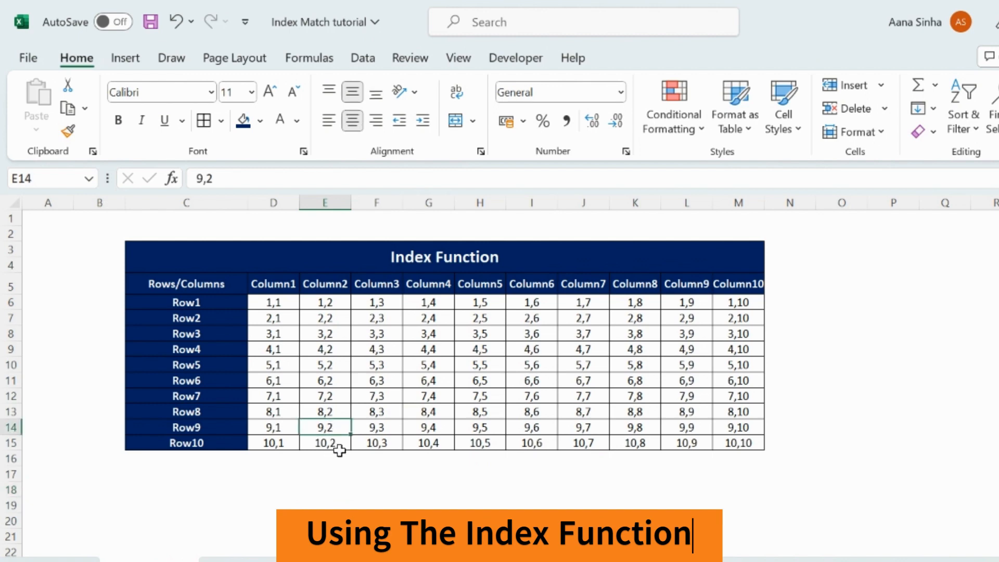
Enter =INDEX($D$6:$M$15,9,2) in cell E18, covering the table's data range with absolute references, and reselect that cell
click(326, 492)
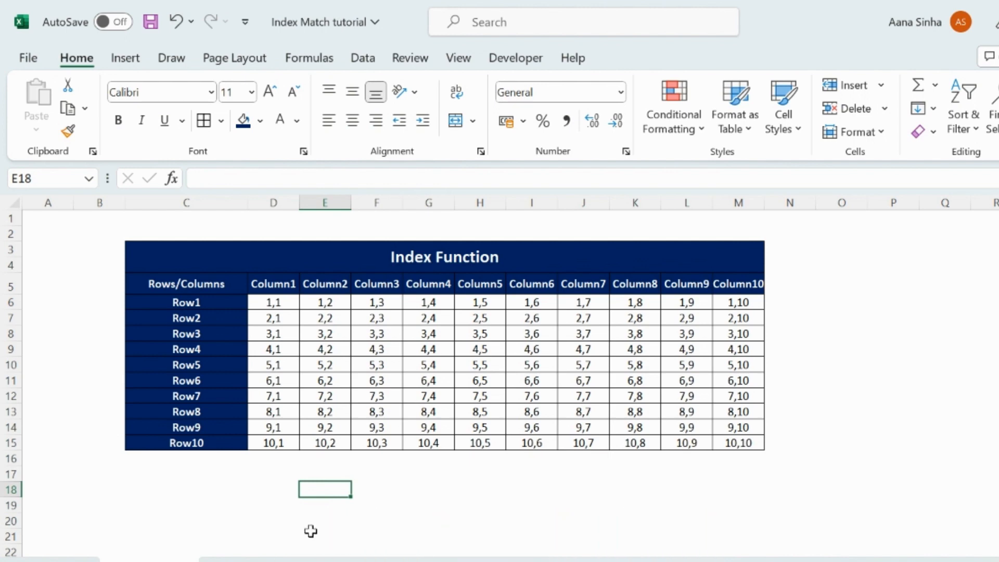
text(=inde)
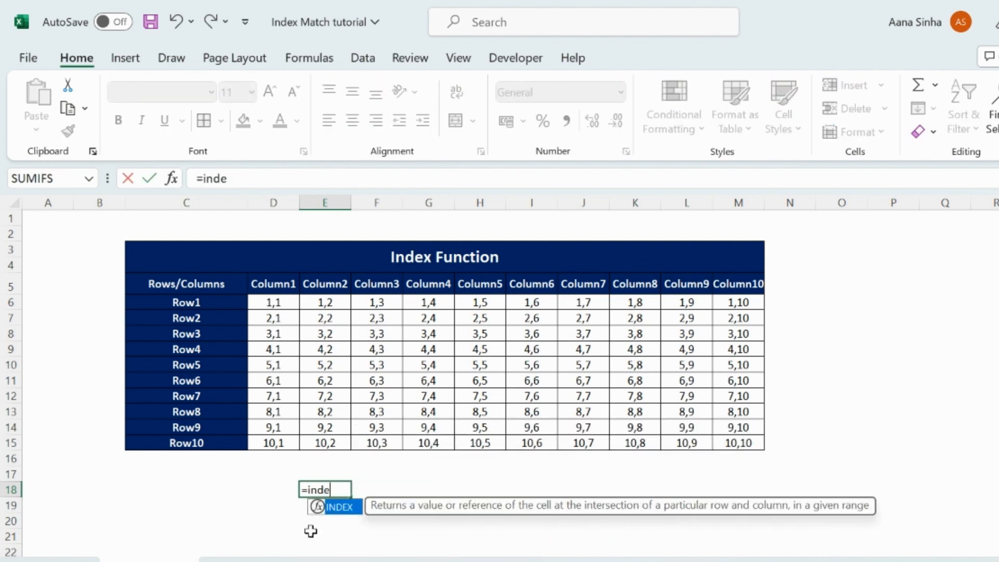
key(Tab)
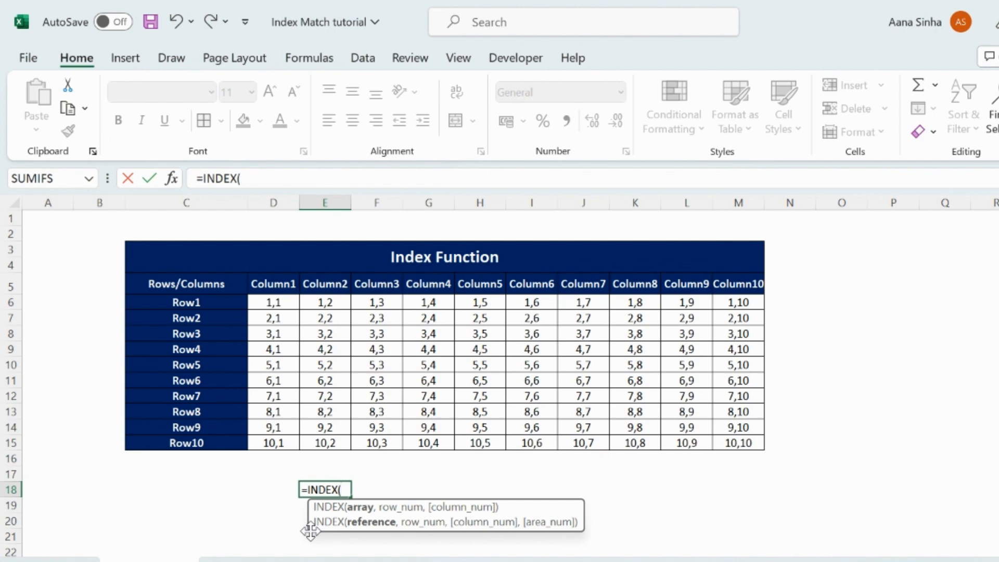
drag(281, 303, 752, 444)
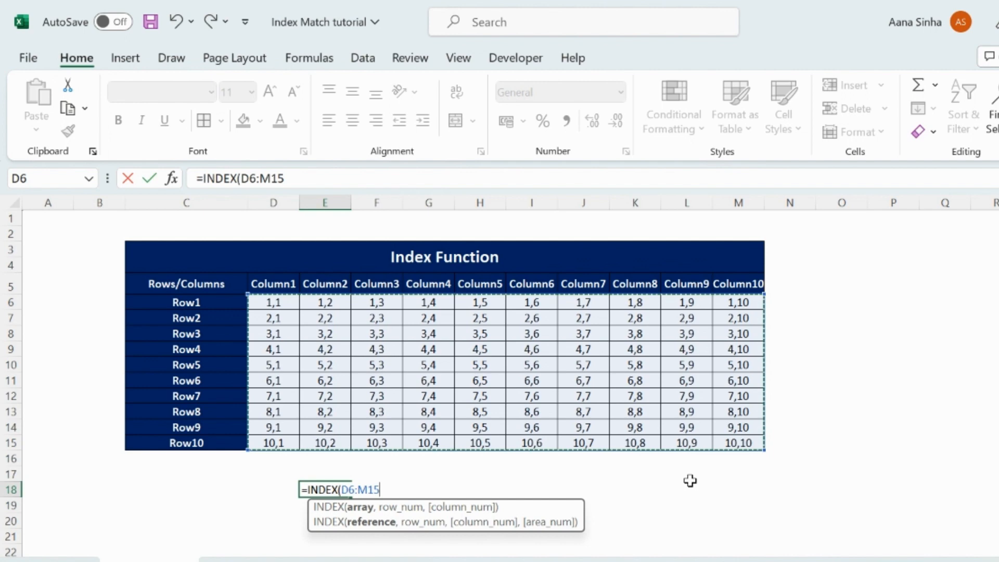
key(F4)
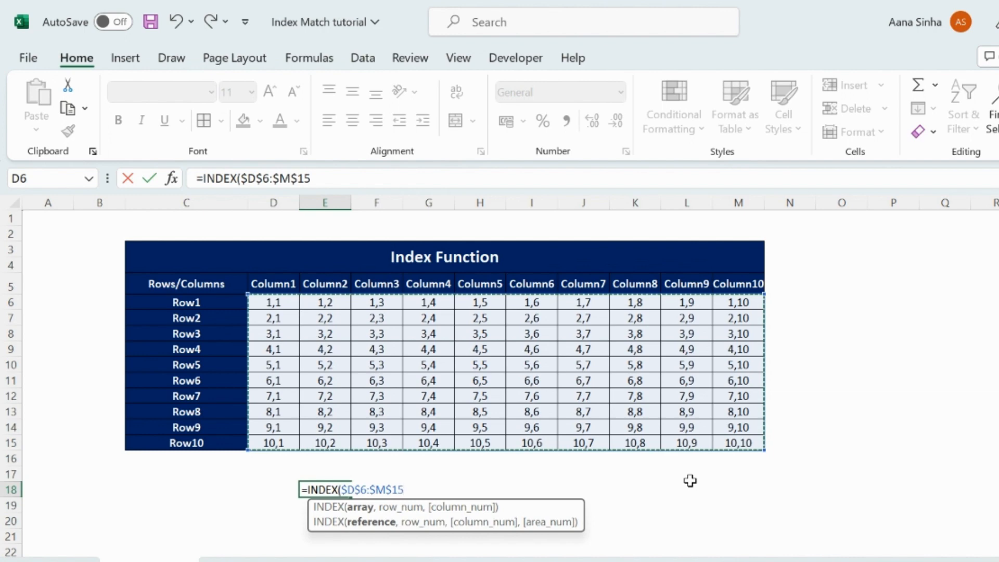
text(,)
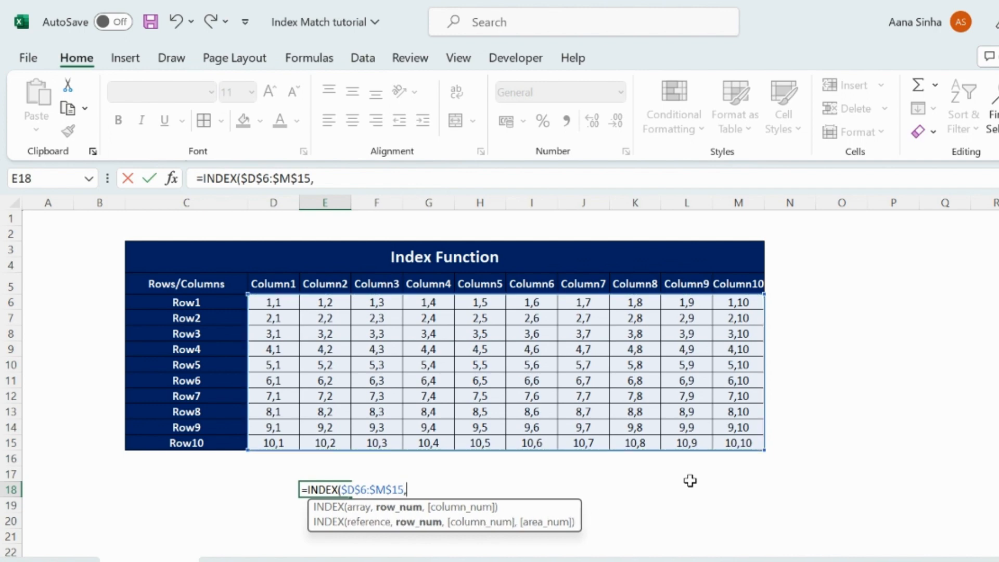
text(9,)
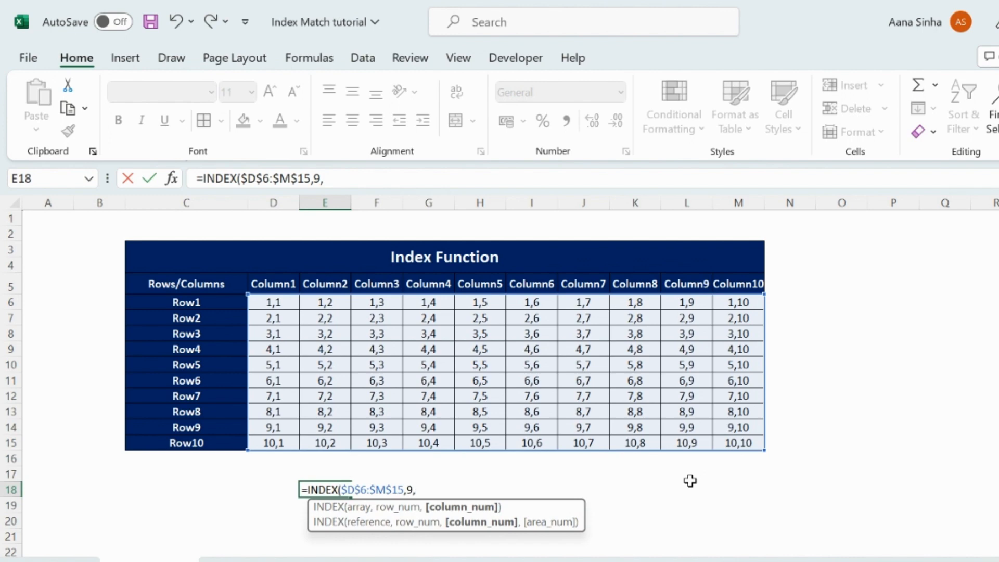
text(2))
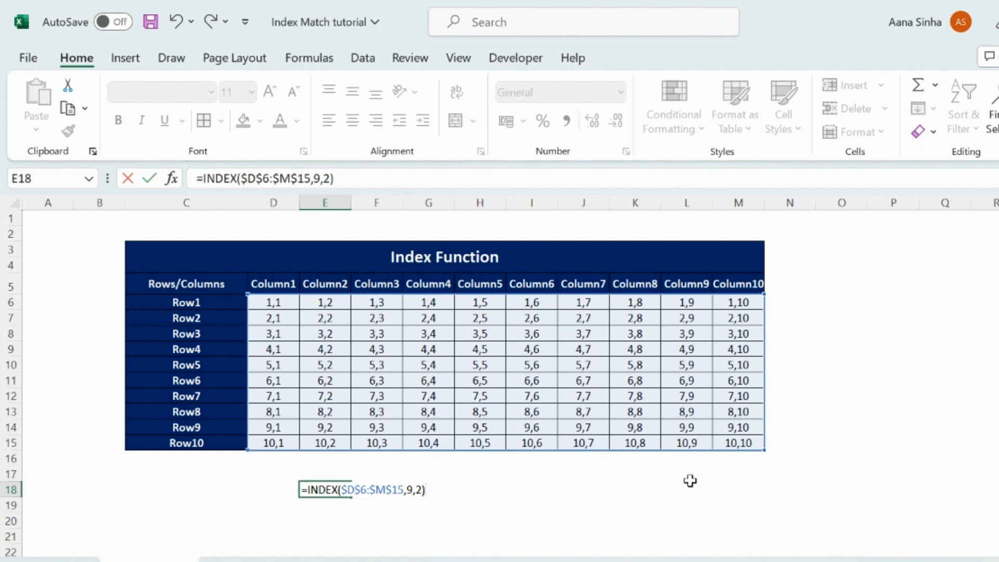
key(Return)
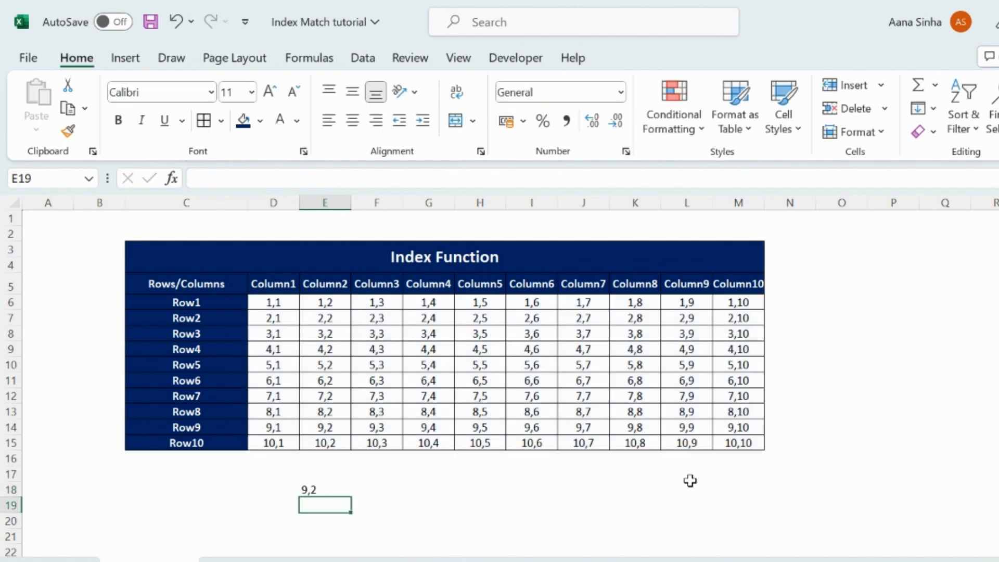
click(323, 489)
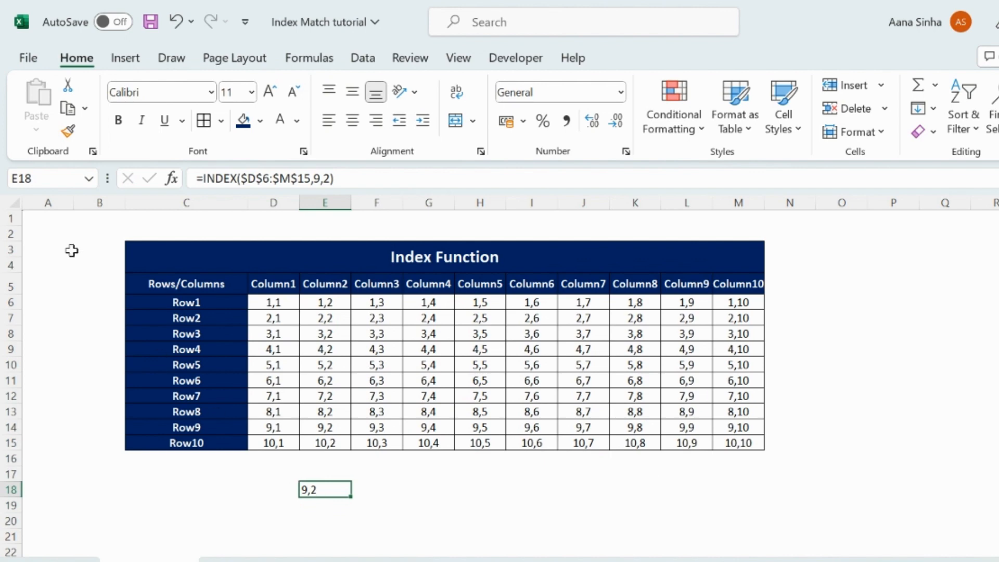
Set the table cell E14 at Row9, Column2 to 45 to test the INDEX formula
click(335, 426)
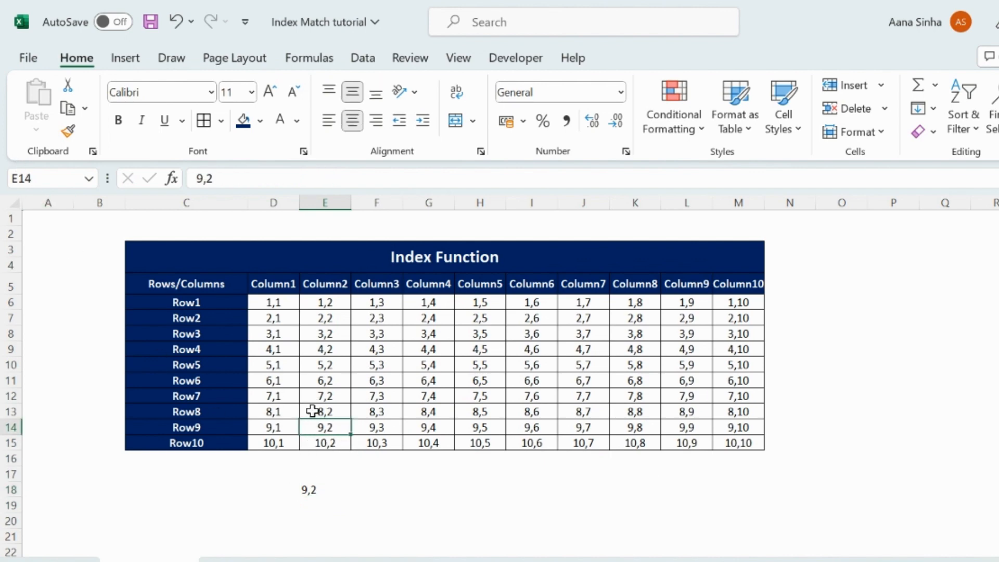
text(45)
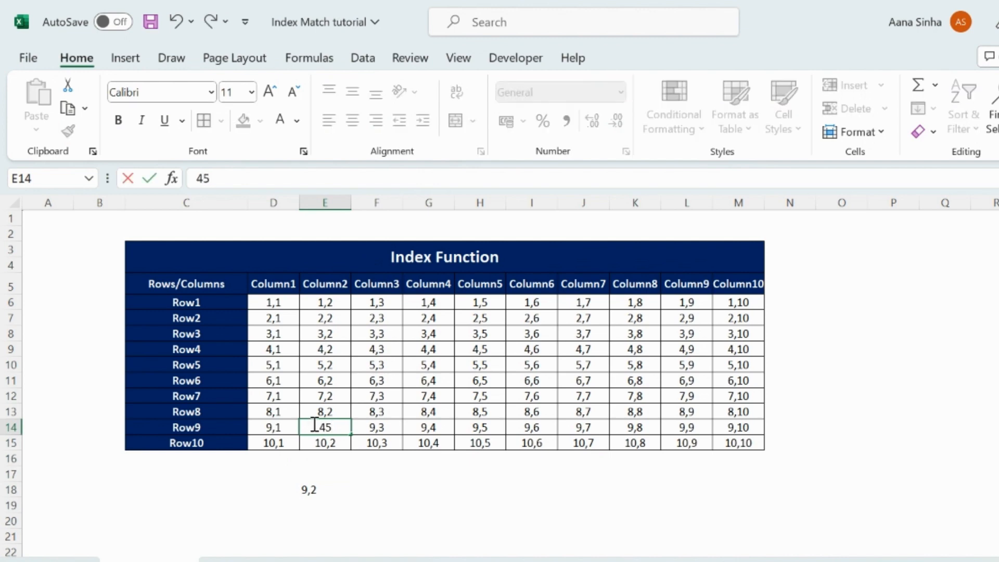
key(Return)
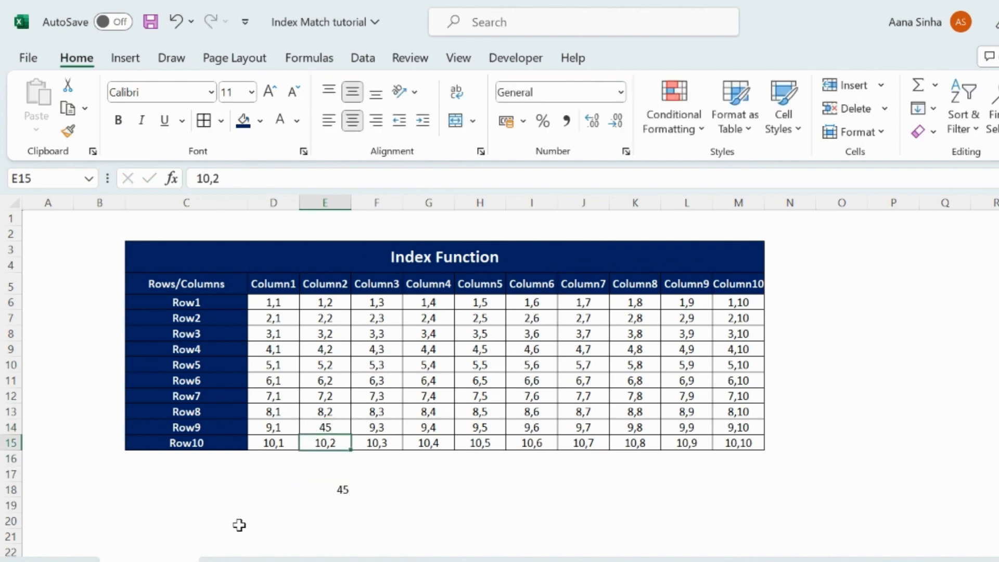
Set cell E14 to 100 and select the INDEX formula's result in E18
click(329, 429)
text(100)
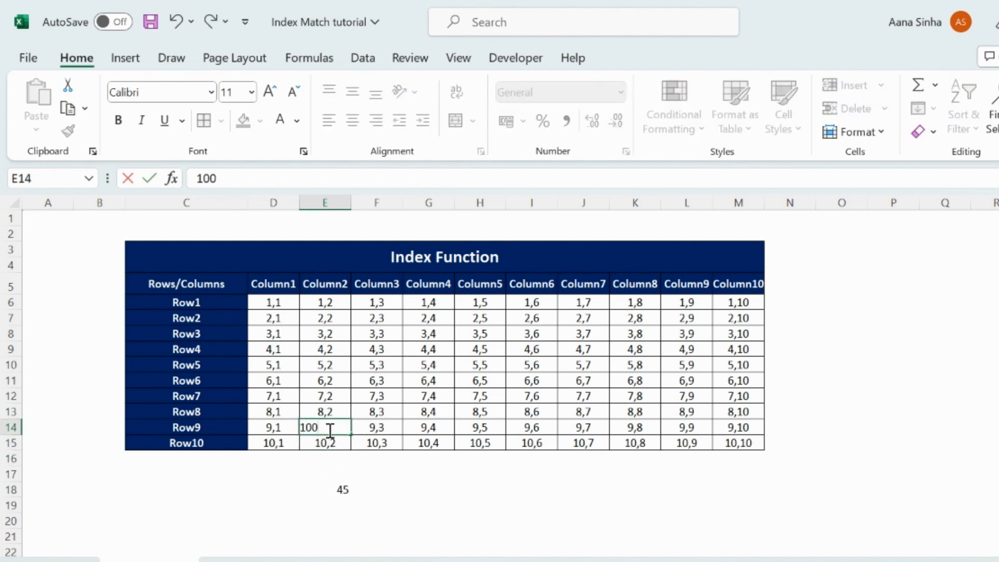
key(Return)
click(346, 487)
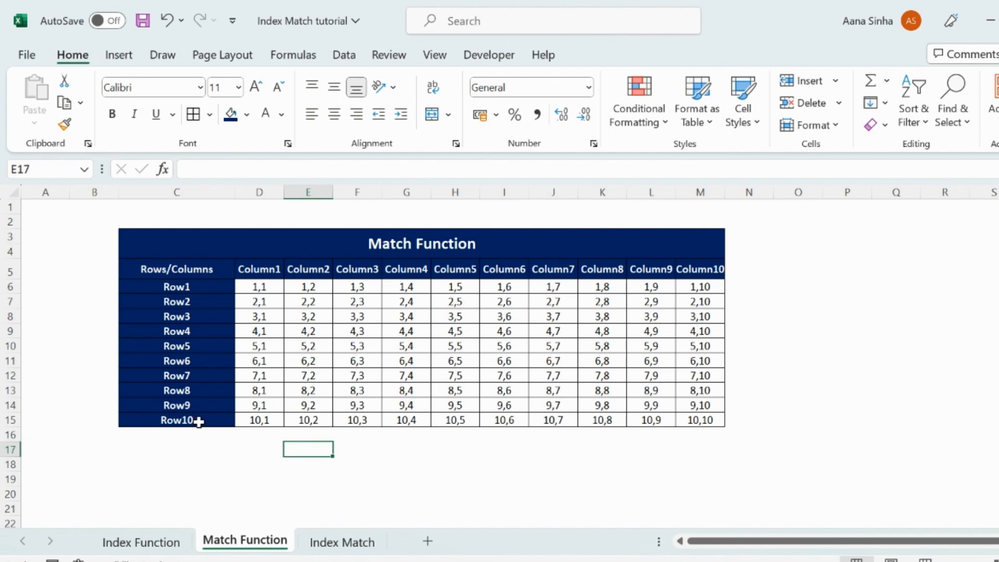
Copy the Row5 label from cell C10 of the Match Function table to cell C18
click(186, 348)
key(ctrl+c)
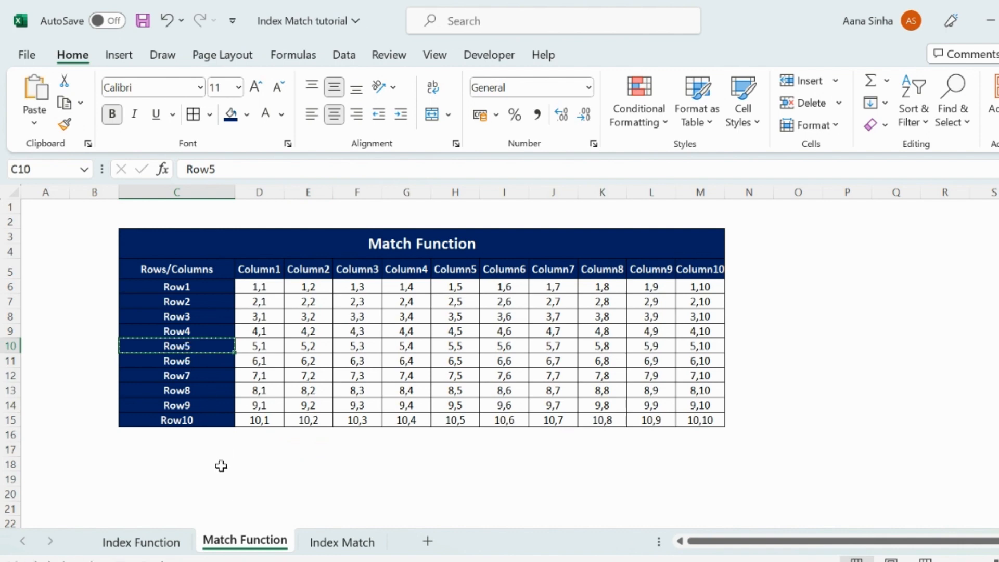
click(217, 463)
key(ctrl+v)
Begin a MATCH formula in cell D18 with the Row5 label in C18 as the lookup value
click(266, 464)
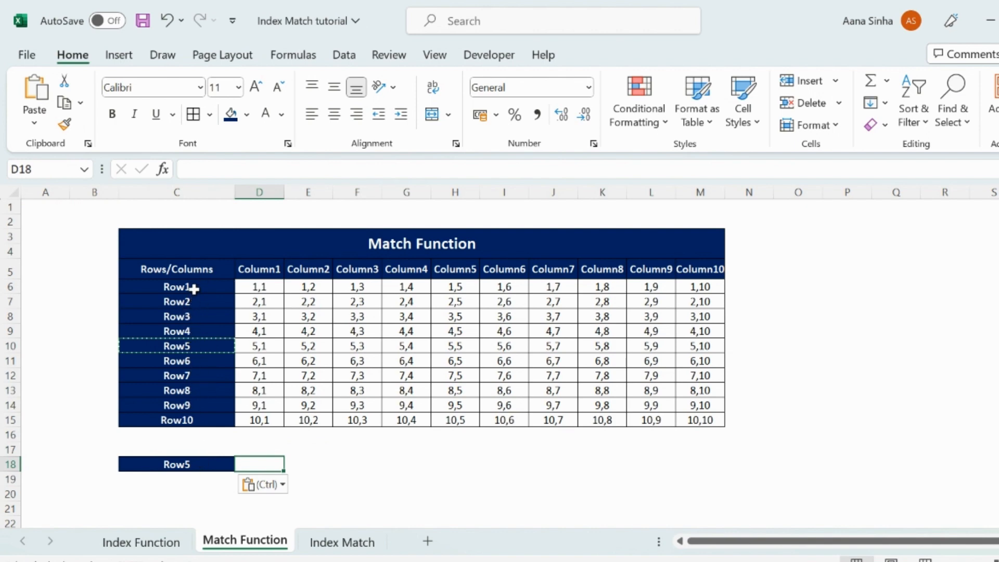
drag(196, 288, 196, 415)
click(250, 463)
text(=mat)
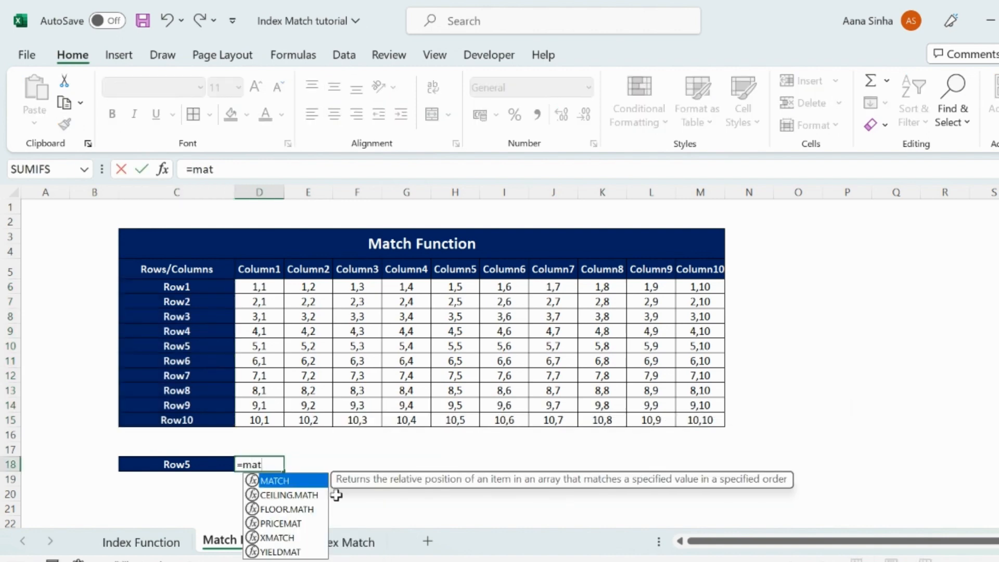
text(ch)
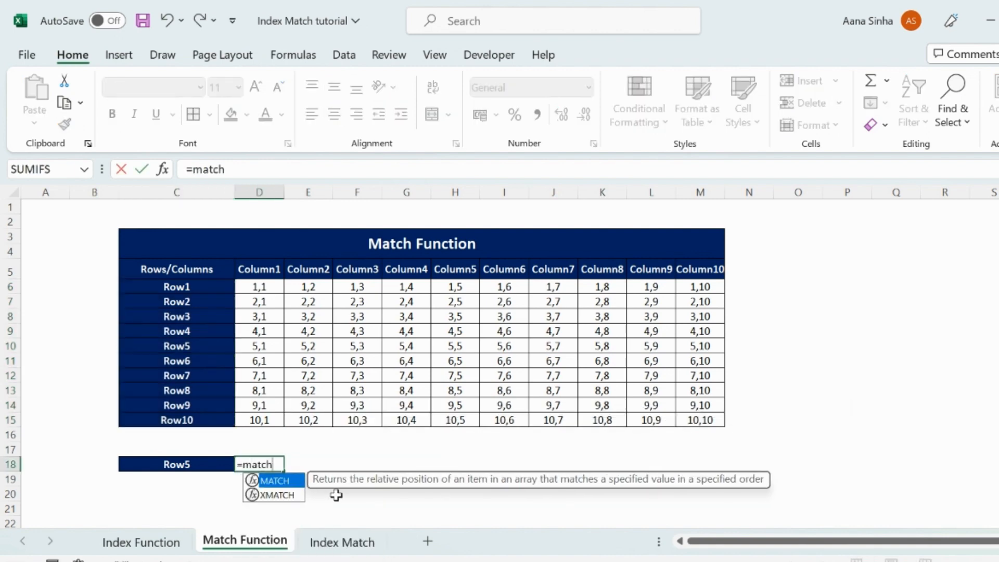
key(Tab)
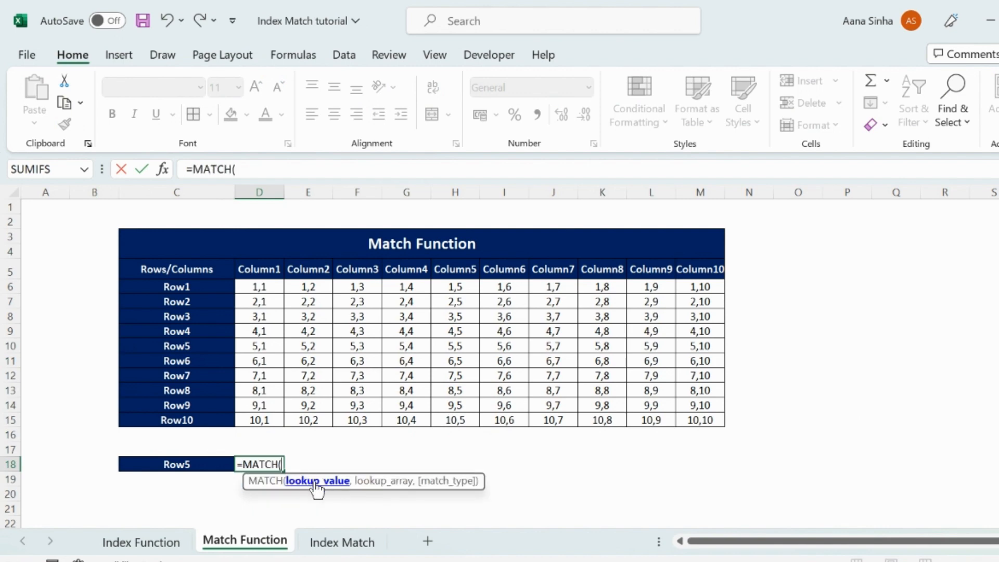
click(165, 465)
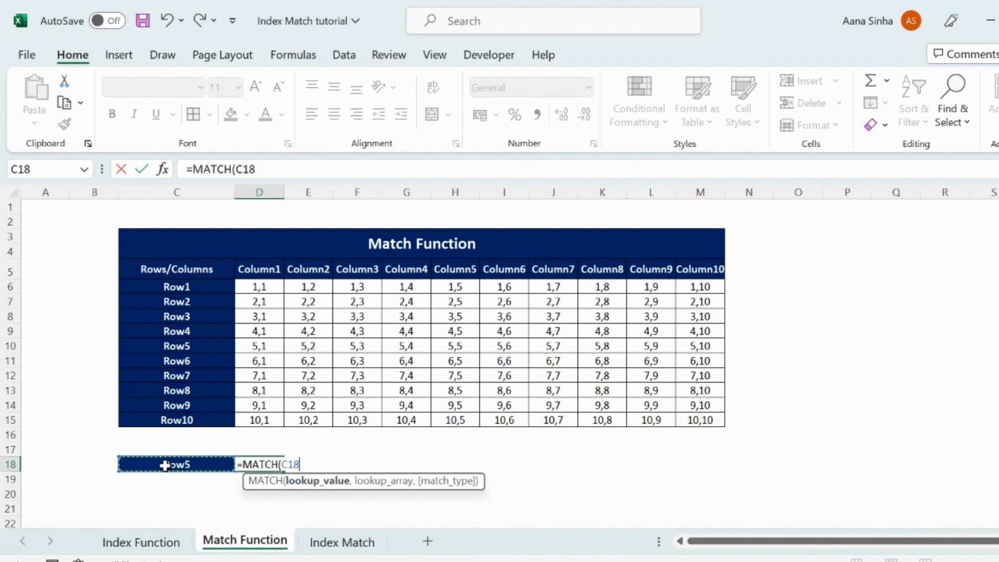
text(,)
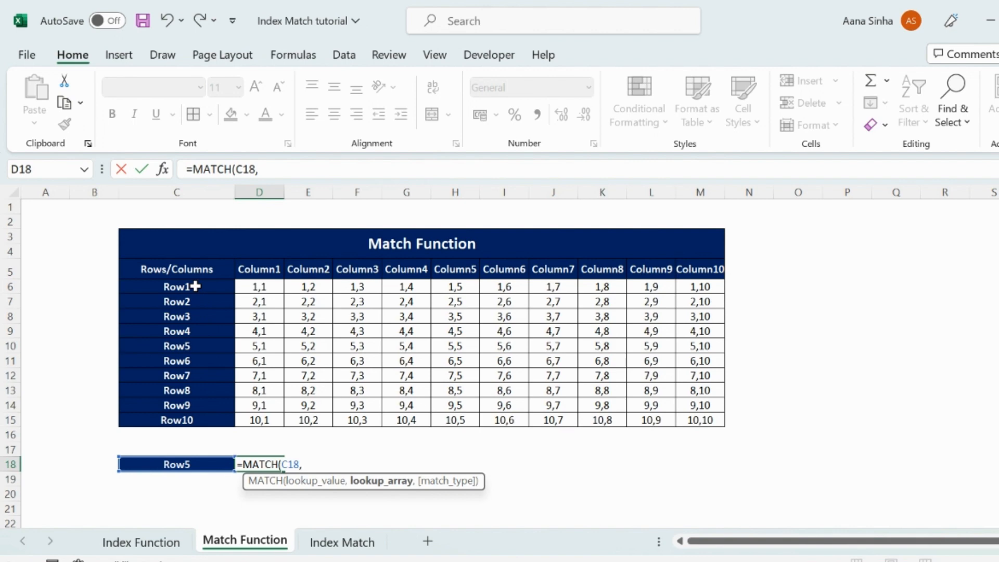
Complete the MATCH formula with the absolute lookup array $C$6:$C$15 and exact match type 0, keeping D18 selected
drag(195, 287, 189, 416)
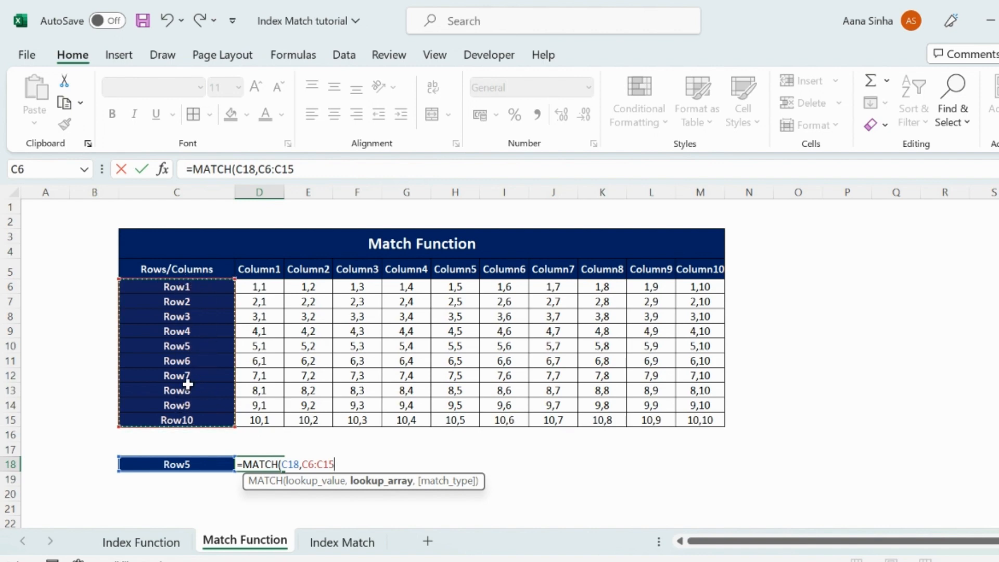
key(F4)
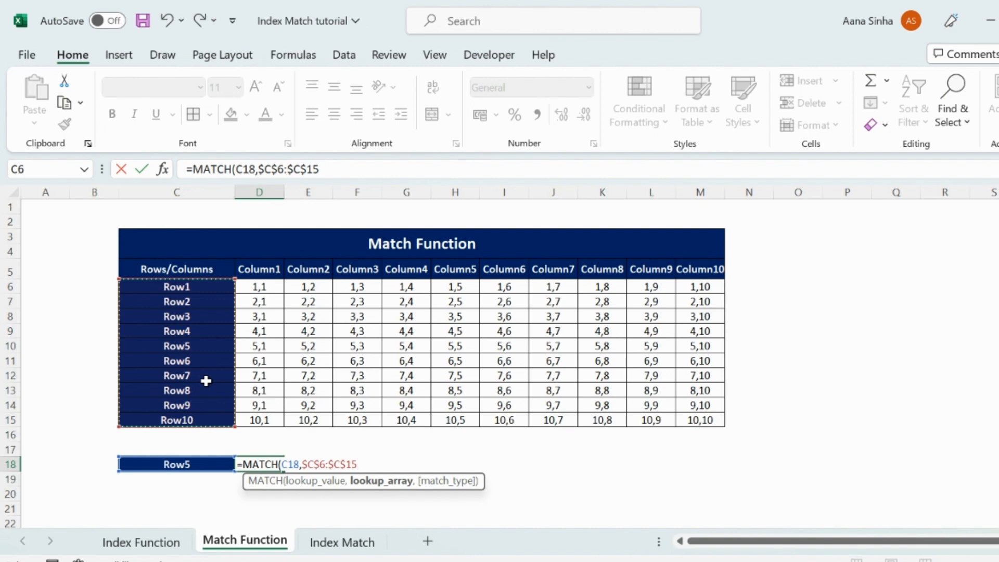
text(,)
key(Down)
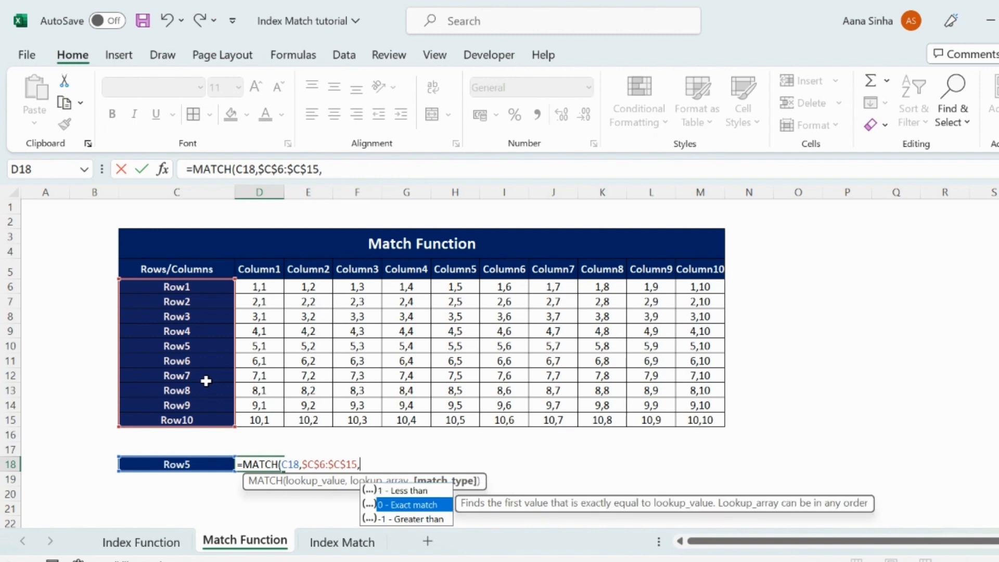
key(Tab)
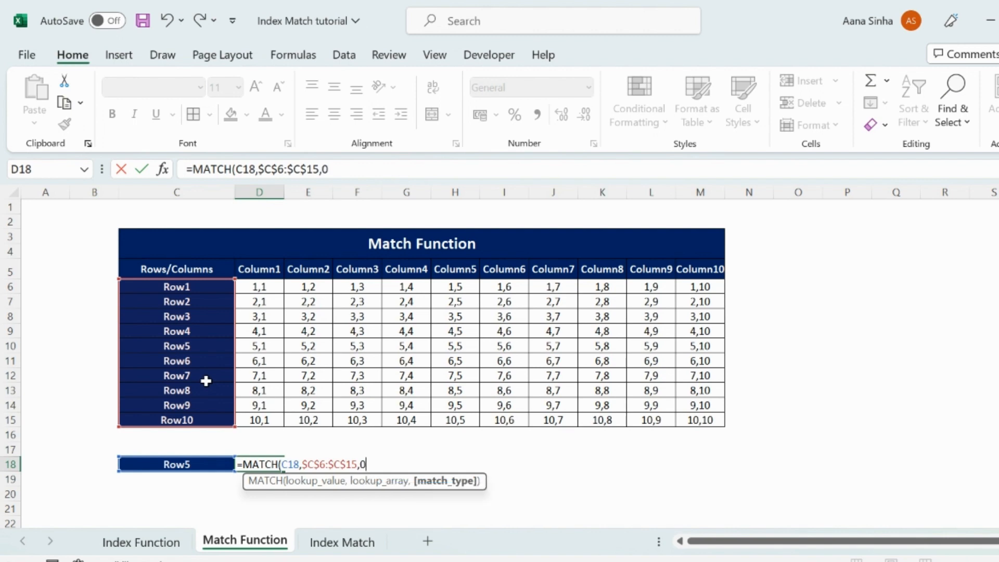
text())
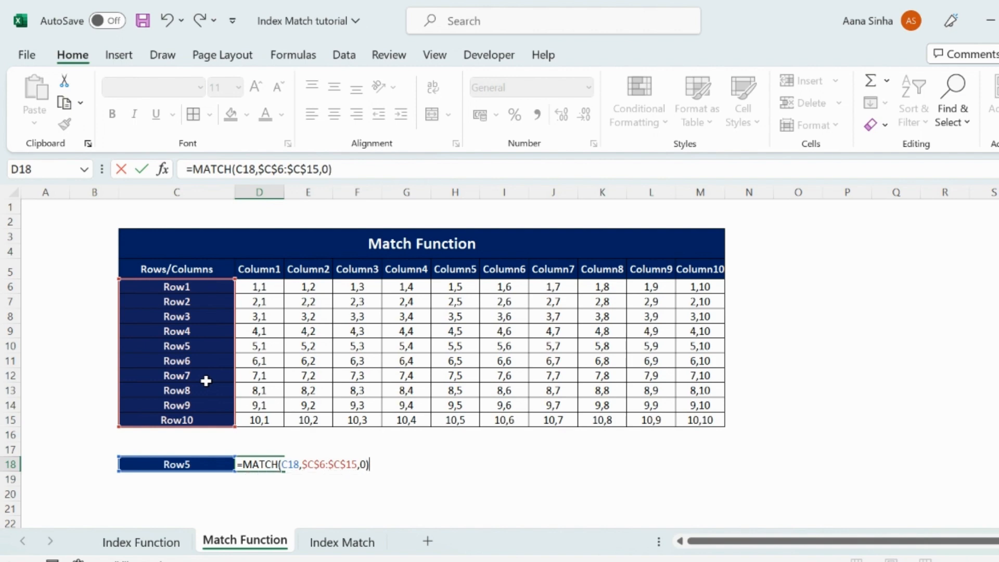
key(ctrl+Return)
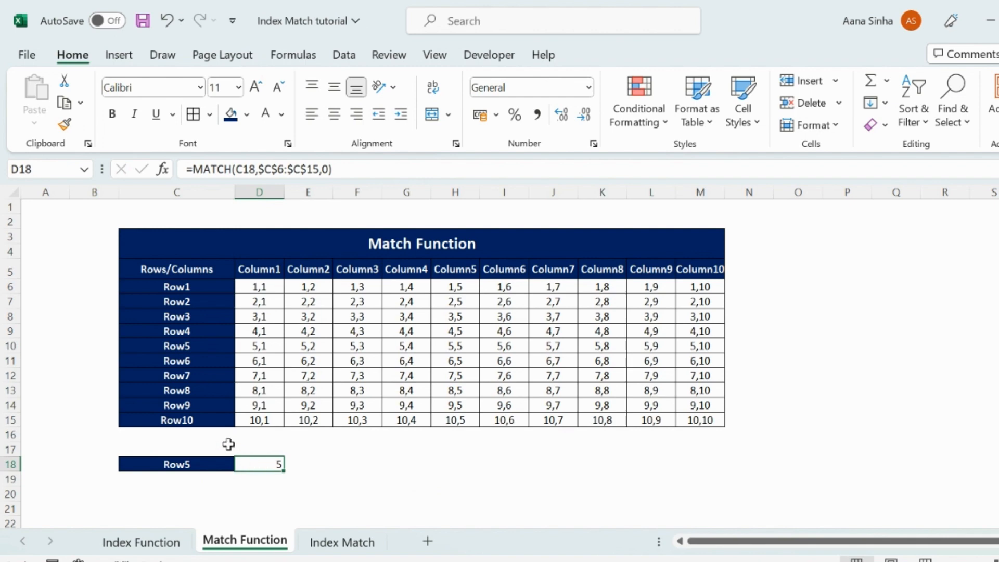
Copy the Row9 label from cell C14 to lookup cell C18 and select the MATCH formula's result in D18
drag(192, 286, 182, 423)
click(265, 465)
click(195, 463)
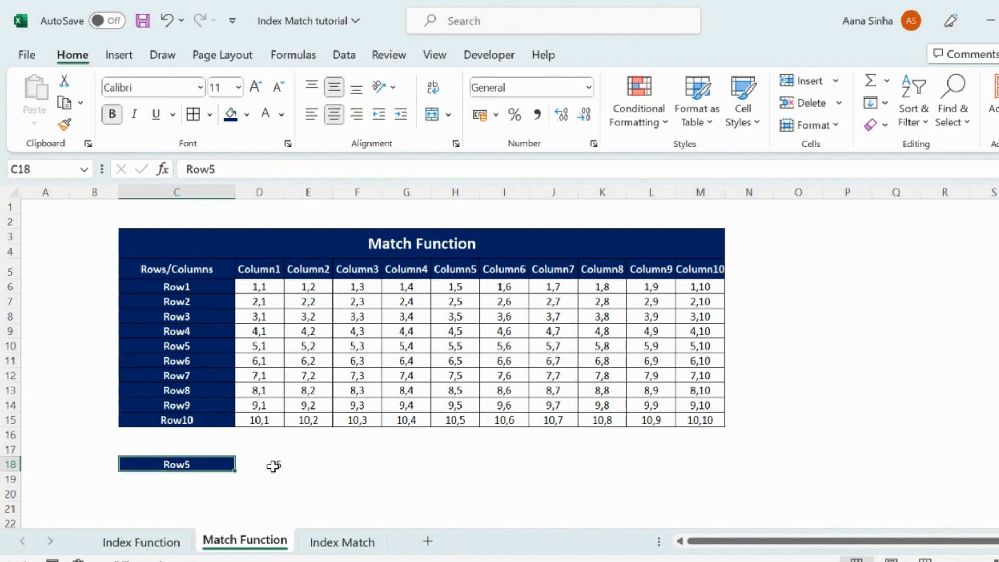
click(273, 465)
click(189, 408)
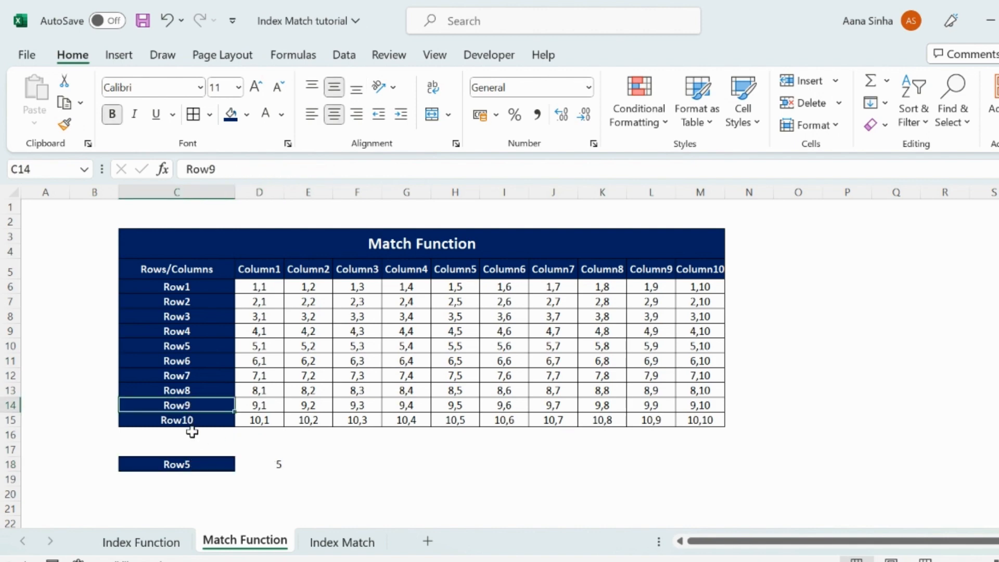
key(ctrl+c)
click(185, 462)
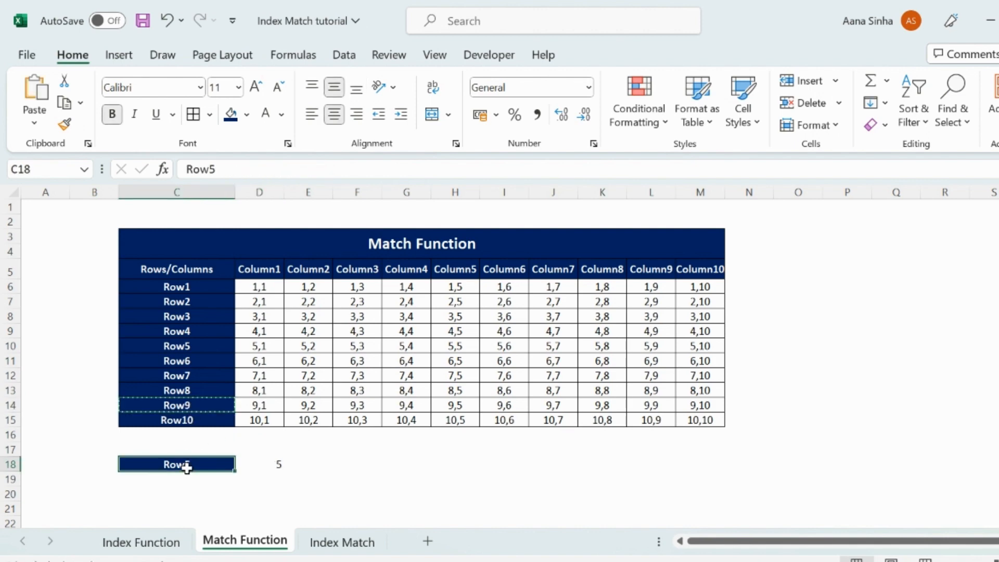
key(ctrl+v)
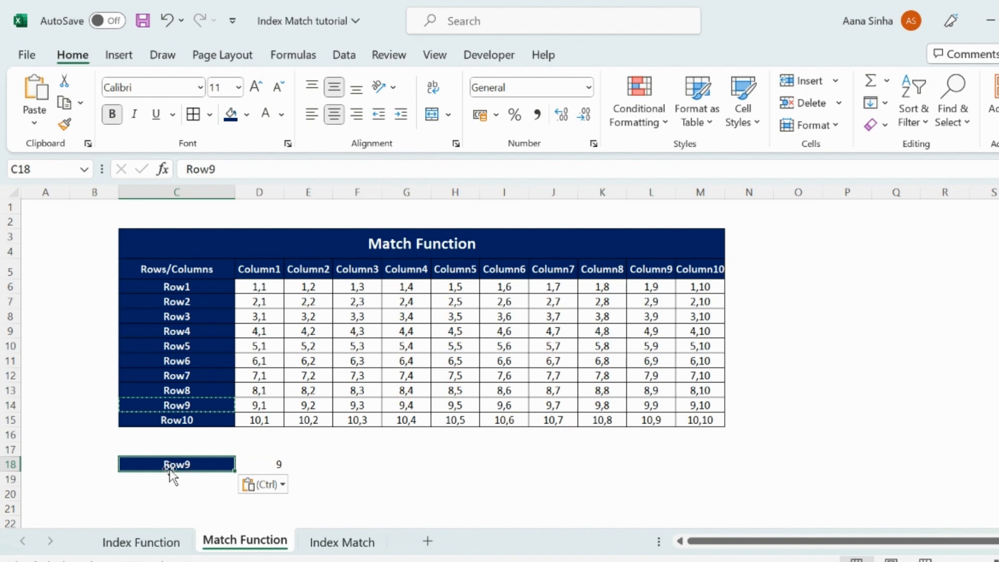
click(270, 465)
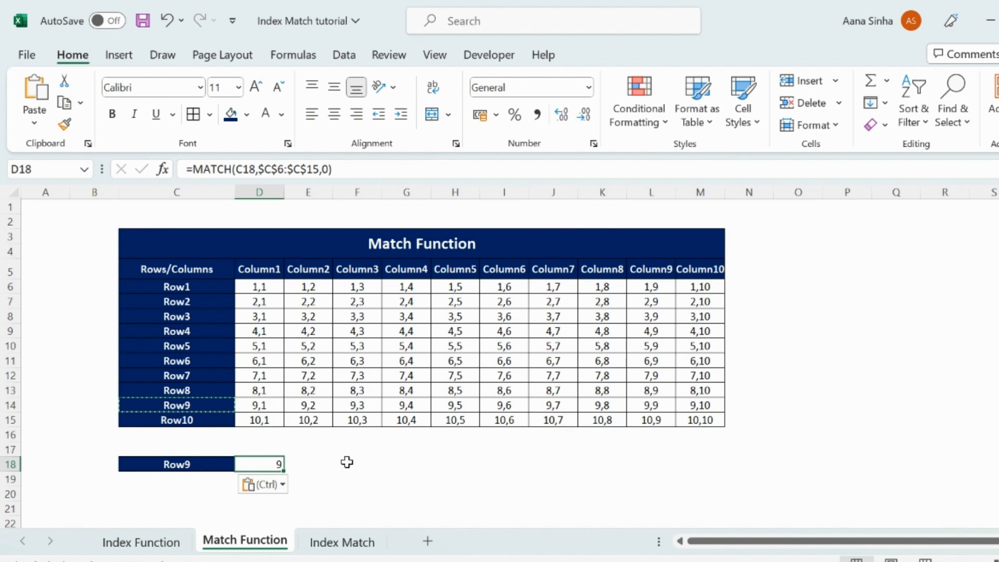
click(194, 465)
click(261, 465)
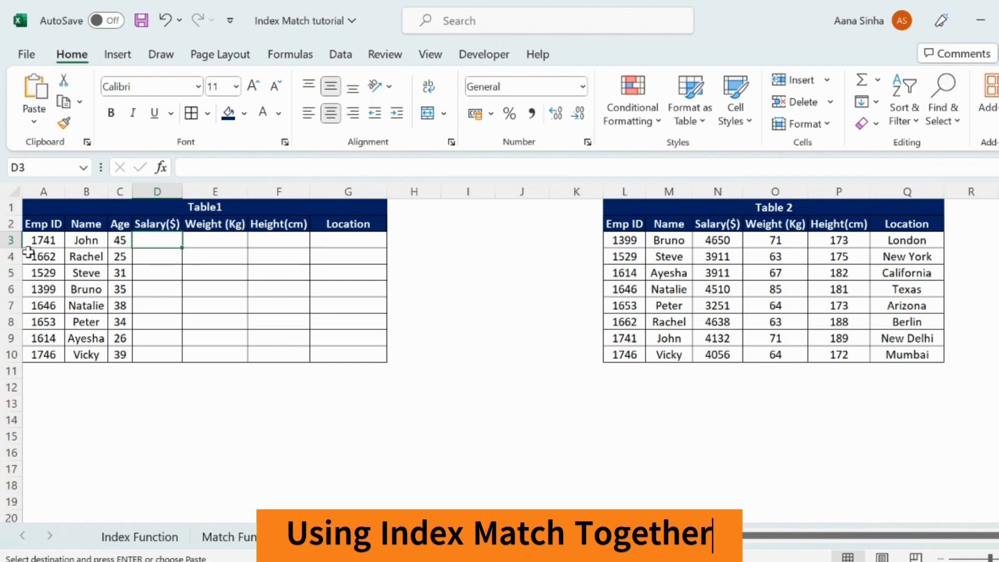
On the Index Match sheet, examine Table 2's data in L3:Q10, Table1's Emp IDs and its empty range D3:G10
click(200, 209)
click(671, 213)
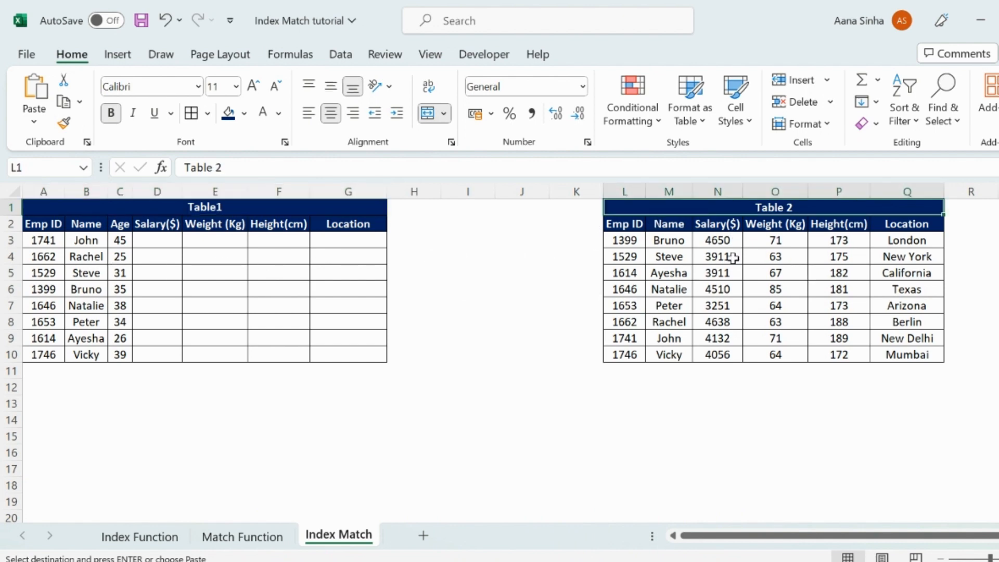
drag(624, 239, 906, 353)
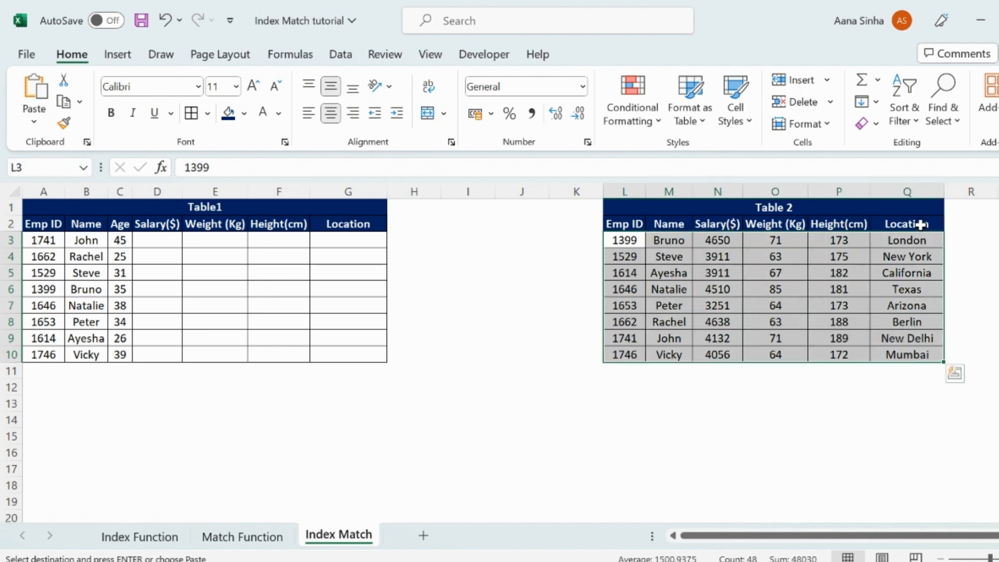
click(803, 274)
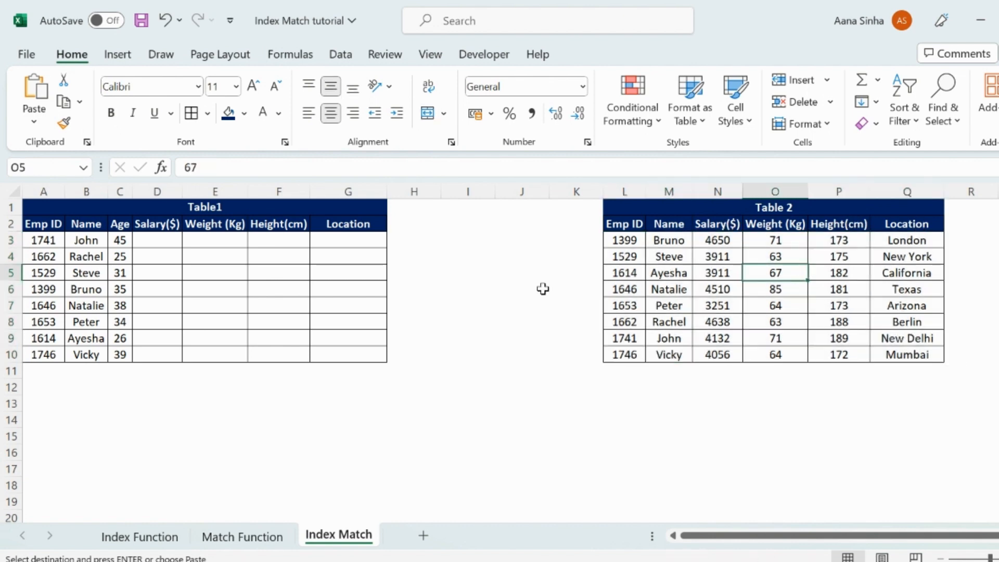
click(119, 222)
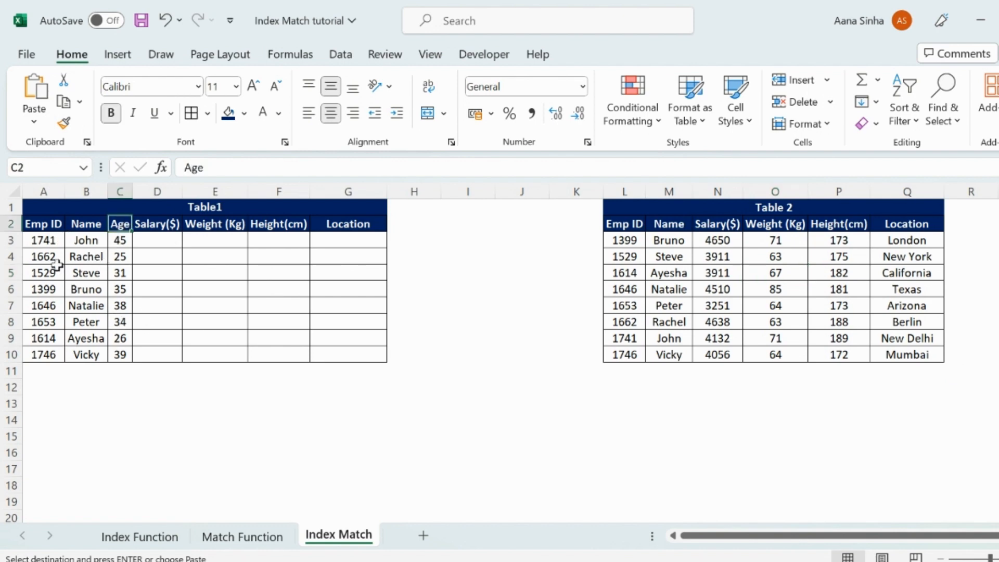
click(52, 241)
click(43, 255)
click(44, 272)
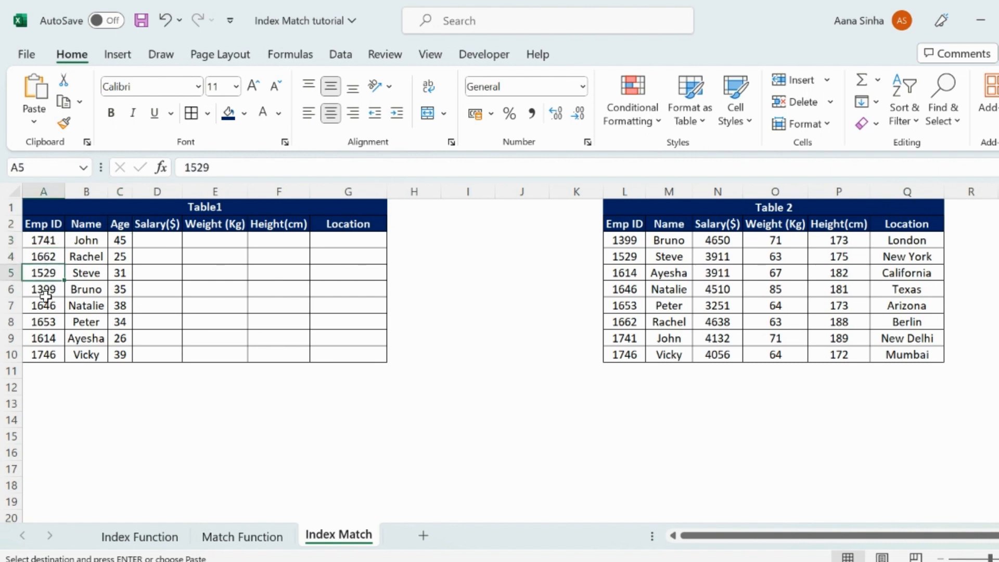
click(44, 289)
click(45, 307)
click(44, 323)
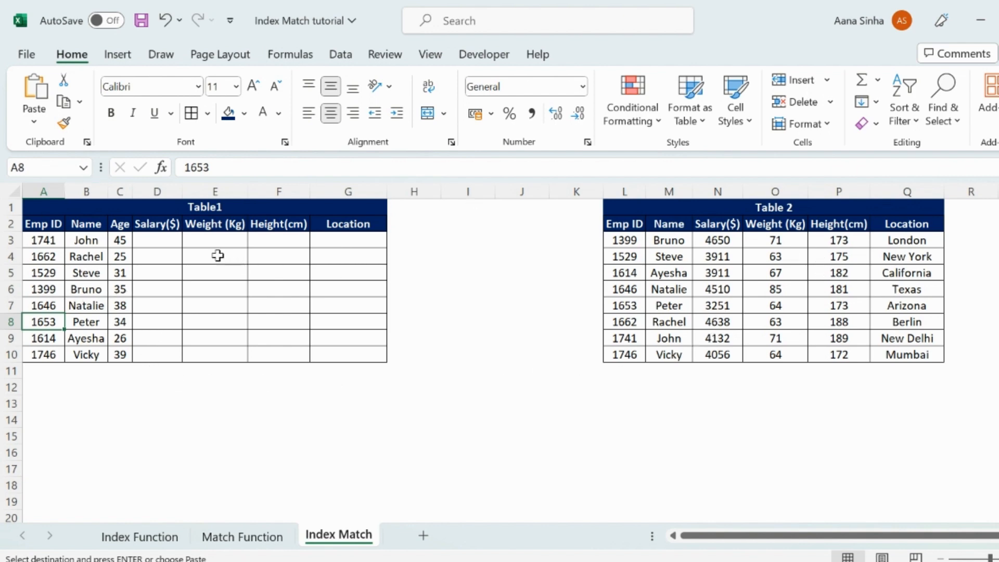
drag(156, 241, 369, 359)
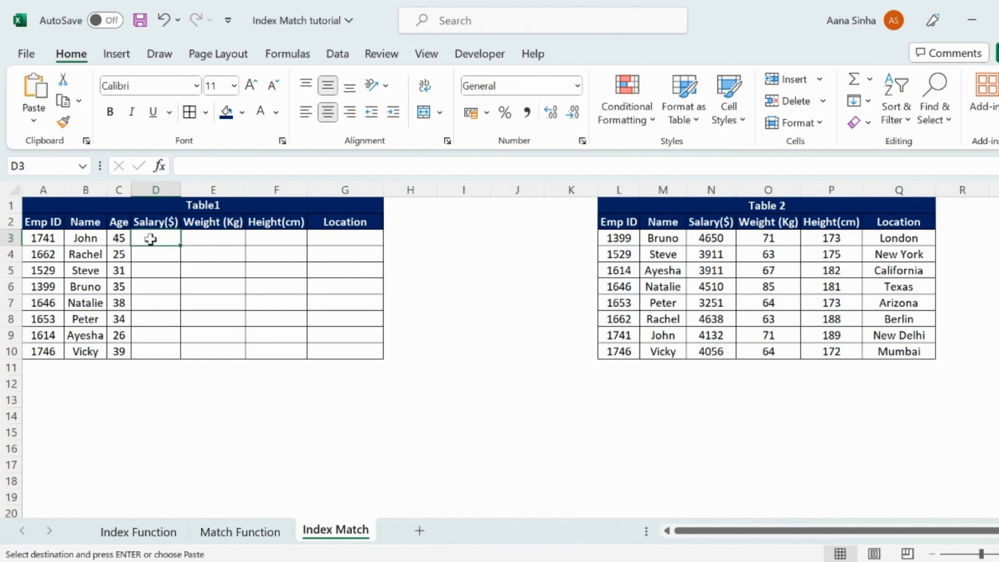
Begin an INDEX formula in Table1's Salary cell D3 with Table 2's data as the absolute array $L$3:$Q$10
text(=index)
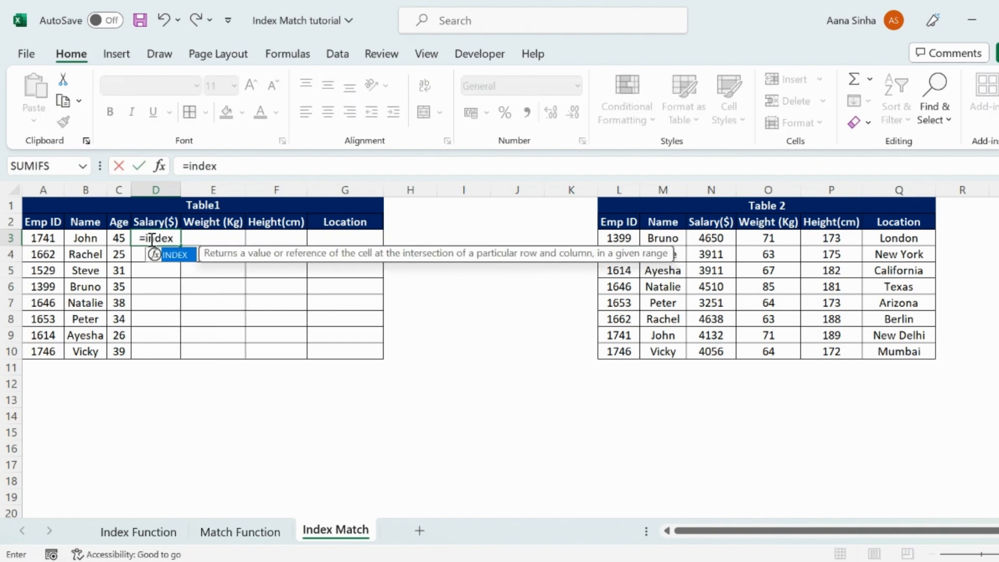
key(Tab)
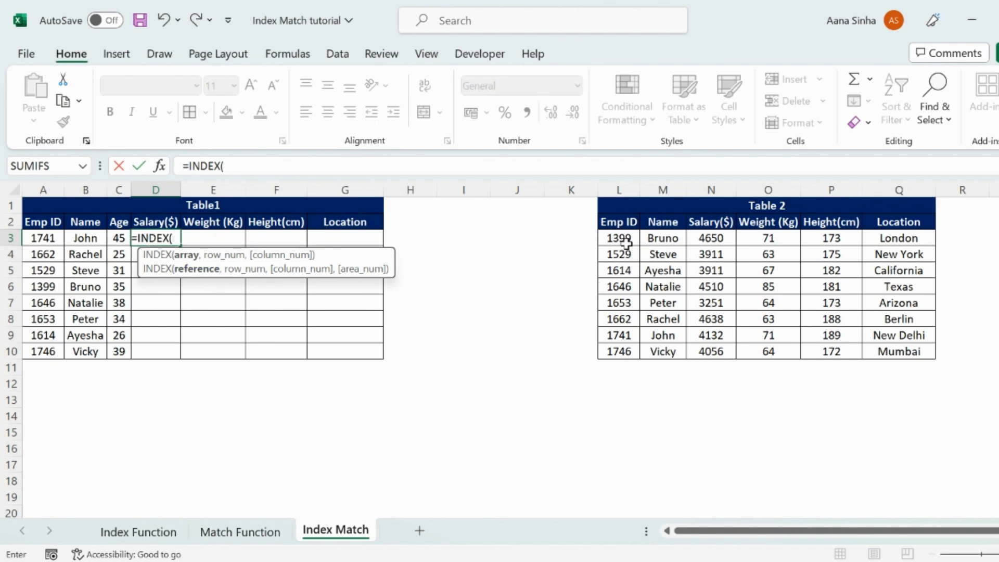
drag(623, 237, 908, 346)
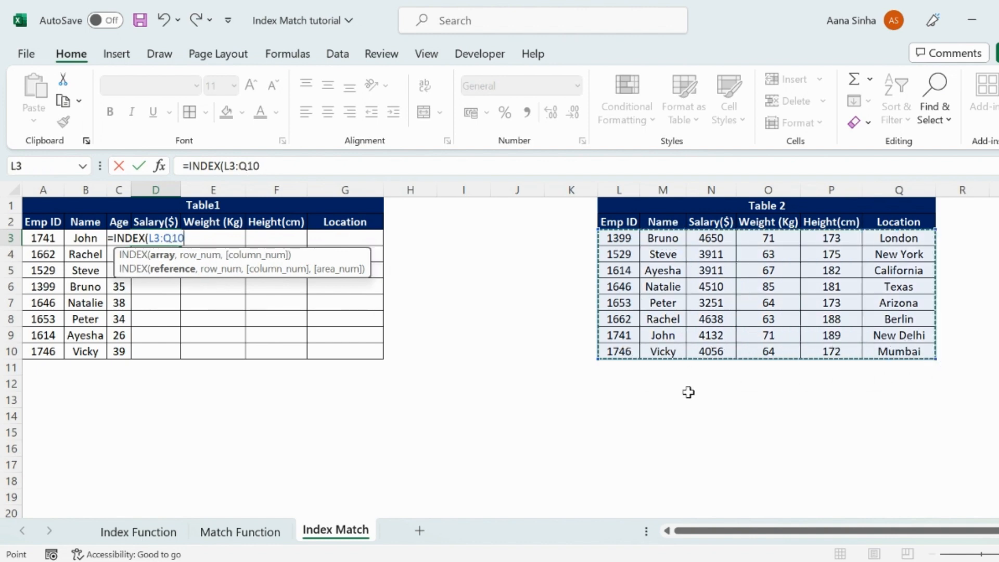
key(F4)
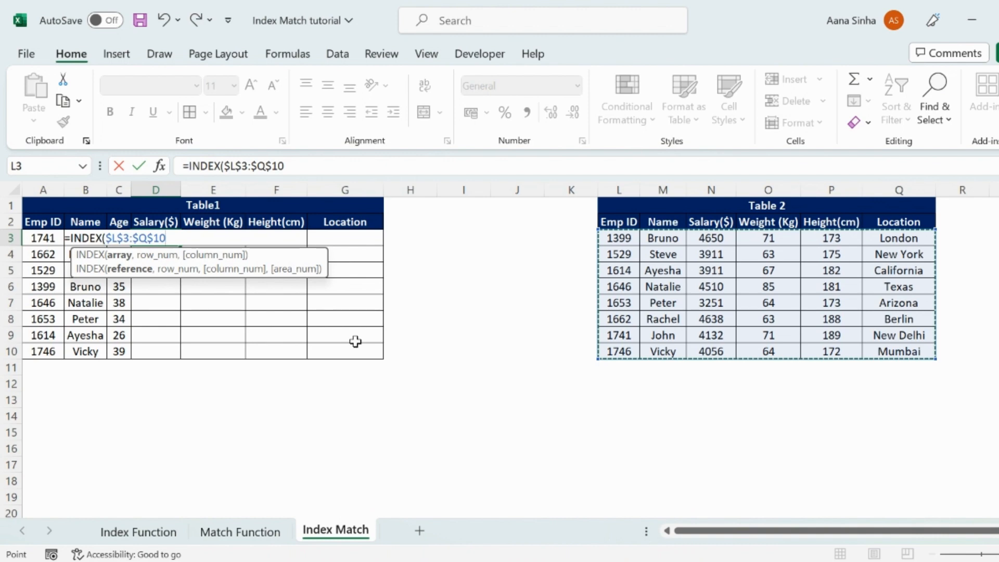
text(,)
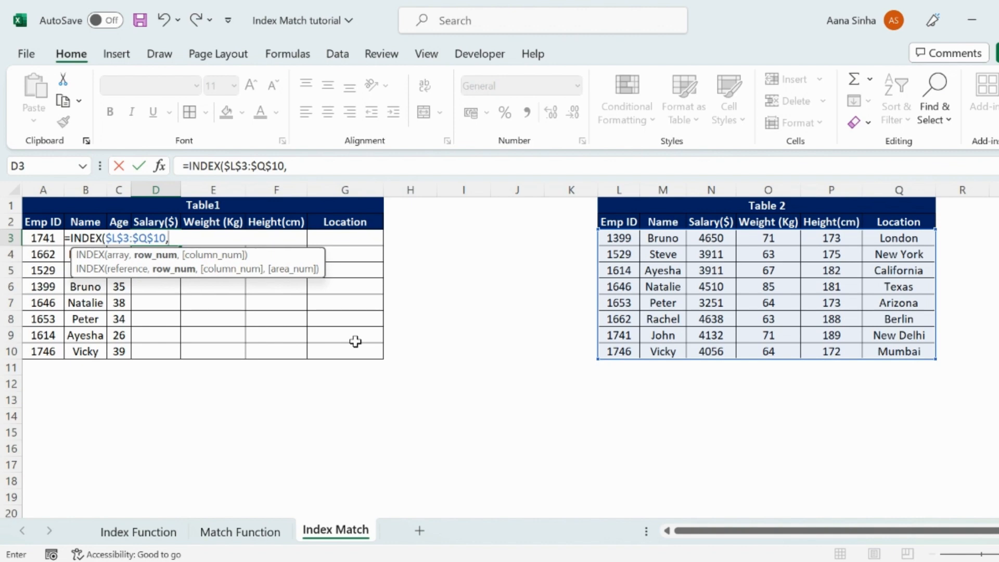
Nest a MATCH function as the INDEX row number, with the column-locked Emp ID cell $A3 as its lookup value
text(m)
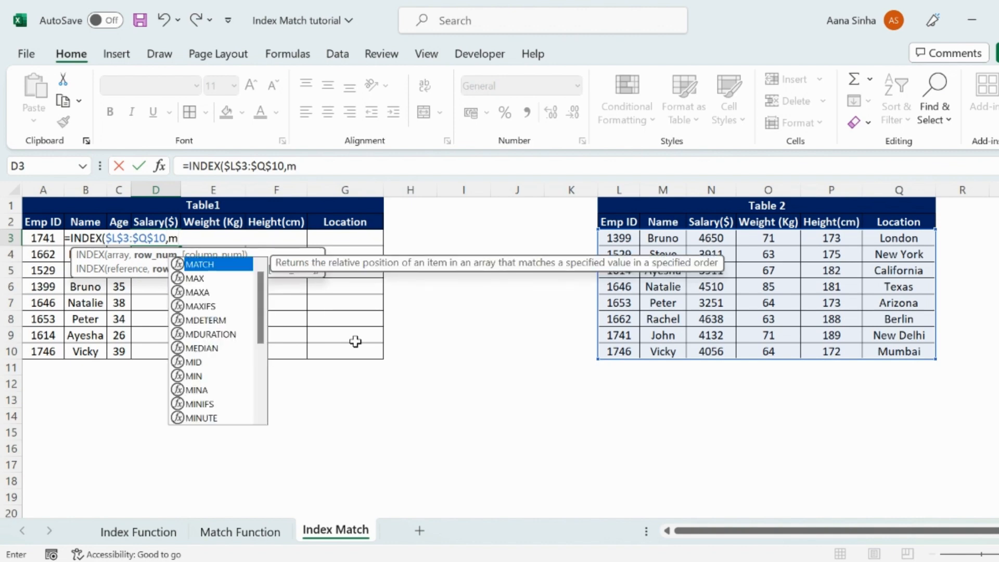
text(atc)
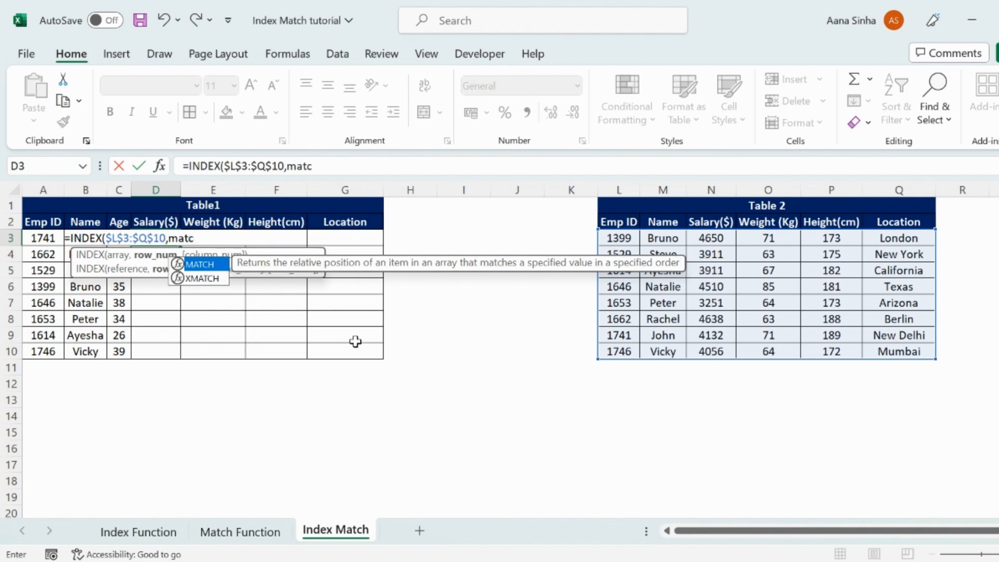
key(Tab)
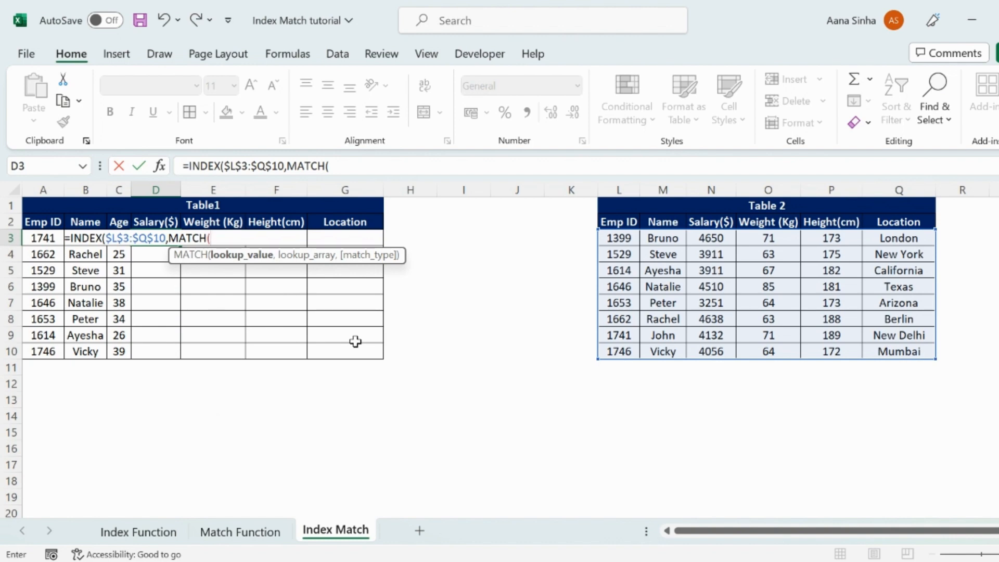
click(41, 239)
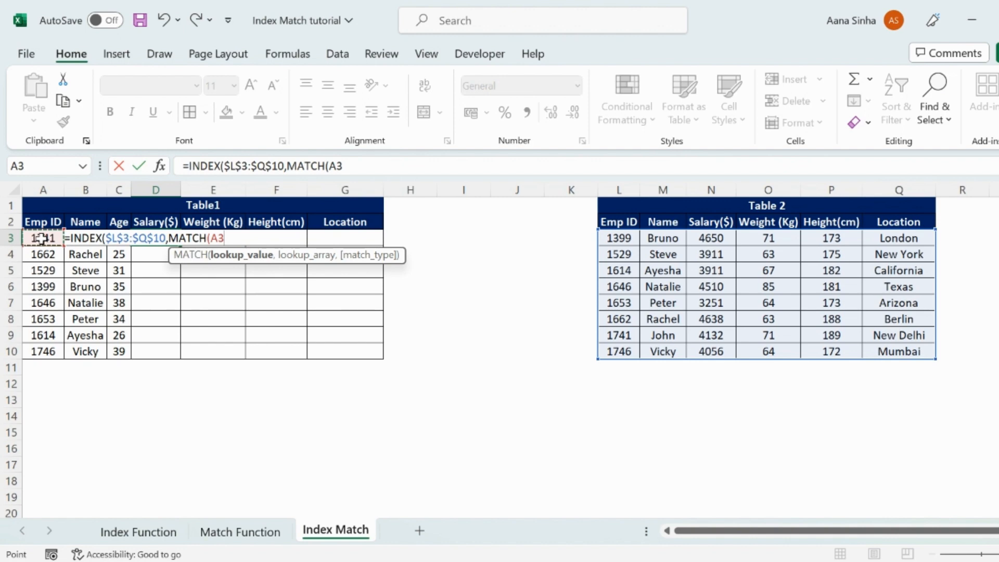
key(F4)
key(F4)
key(F4)
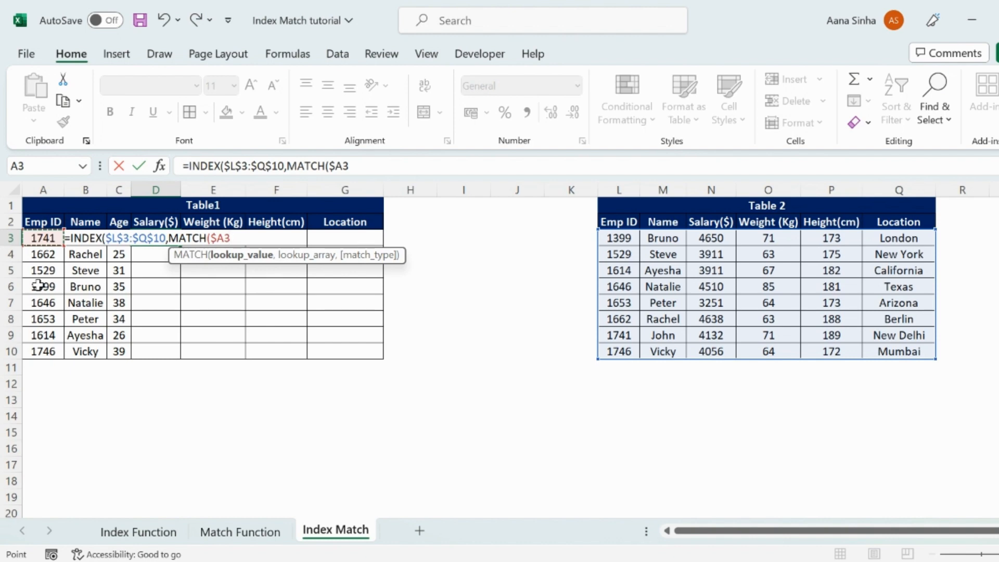
text(,)
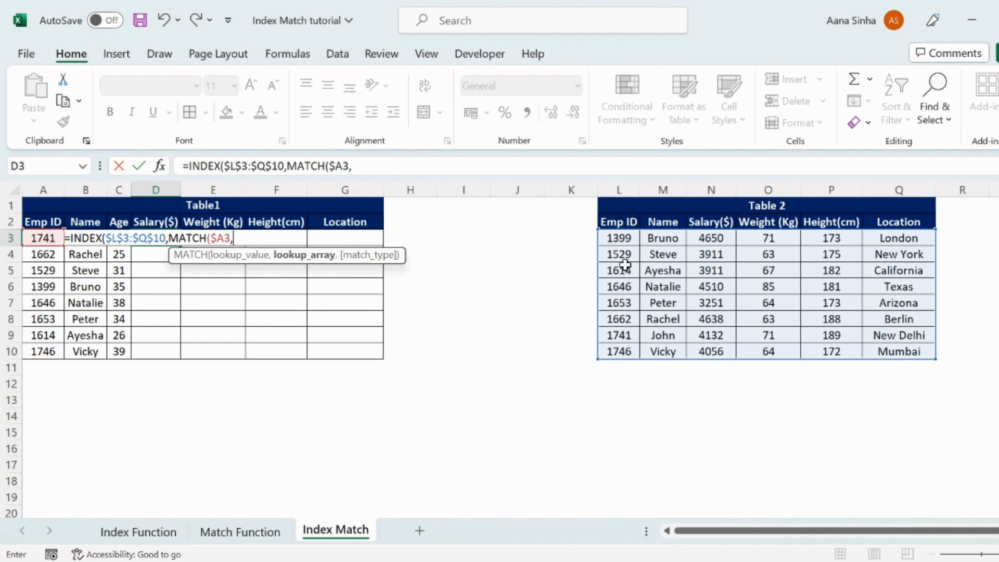
Complete the row MATCH with Table 2's Emp ID column $L$3:$L$10 as absolute lookup array and exact match type 0
drag(621, 239, 621, 350)
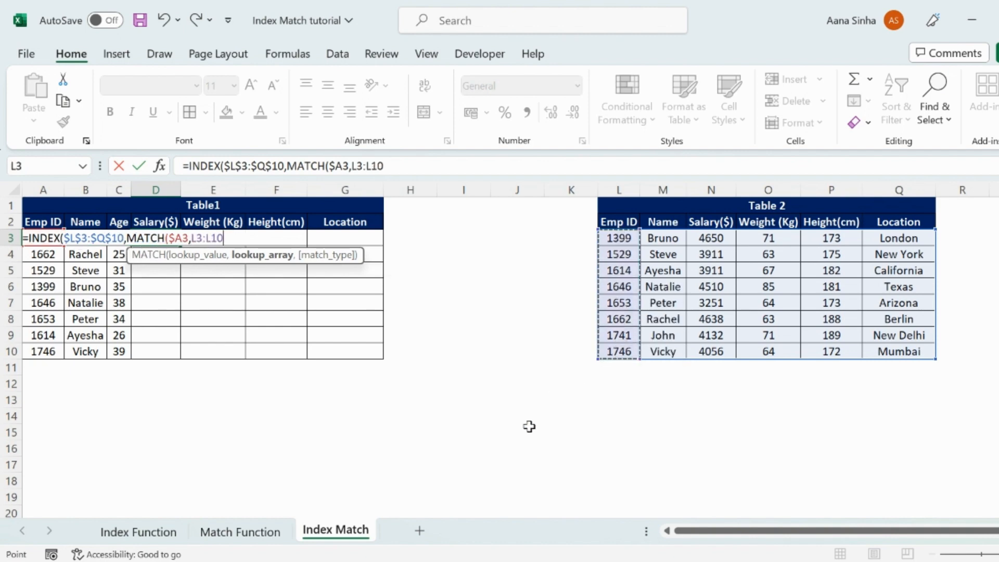
key(F4)
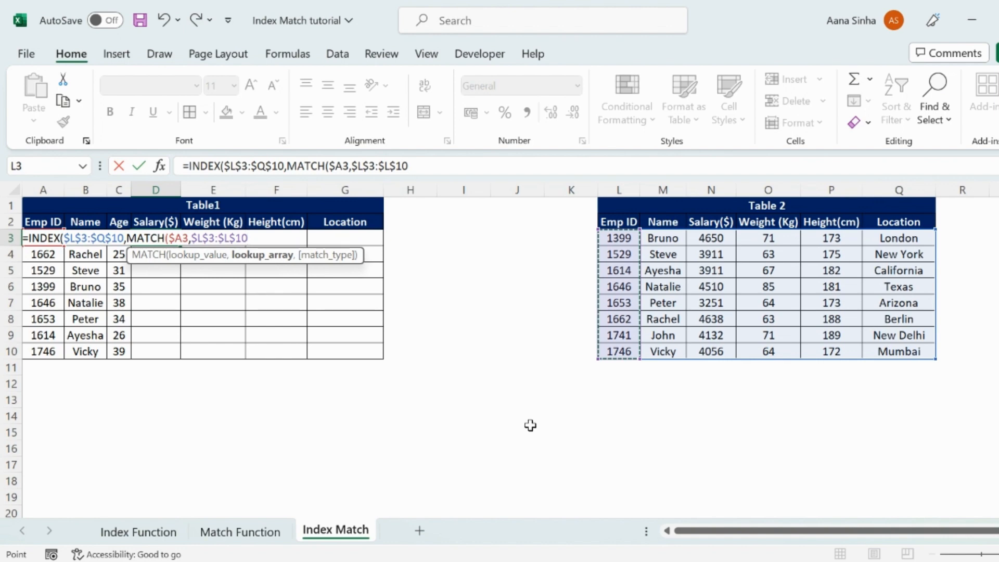
text(,)
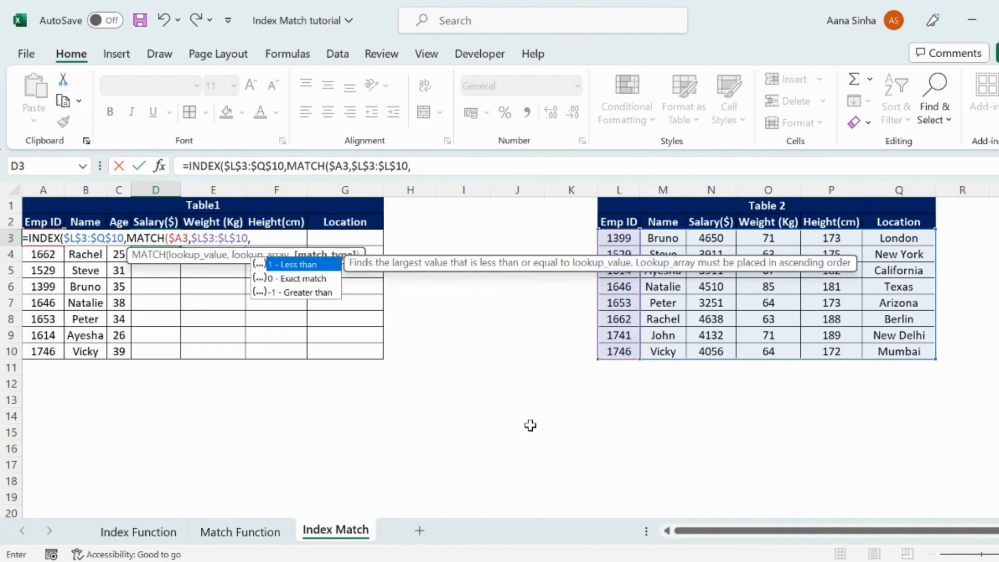
key(Down)
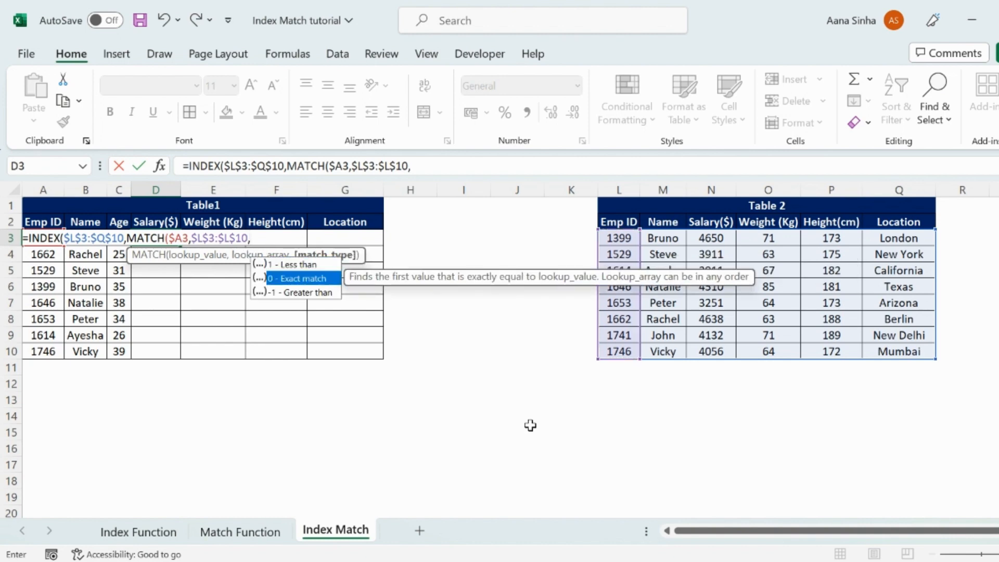
key(Tab)
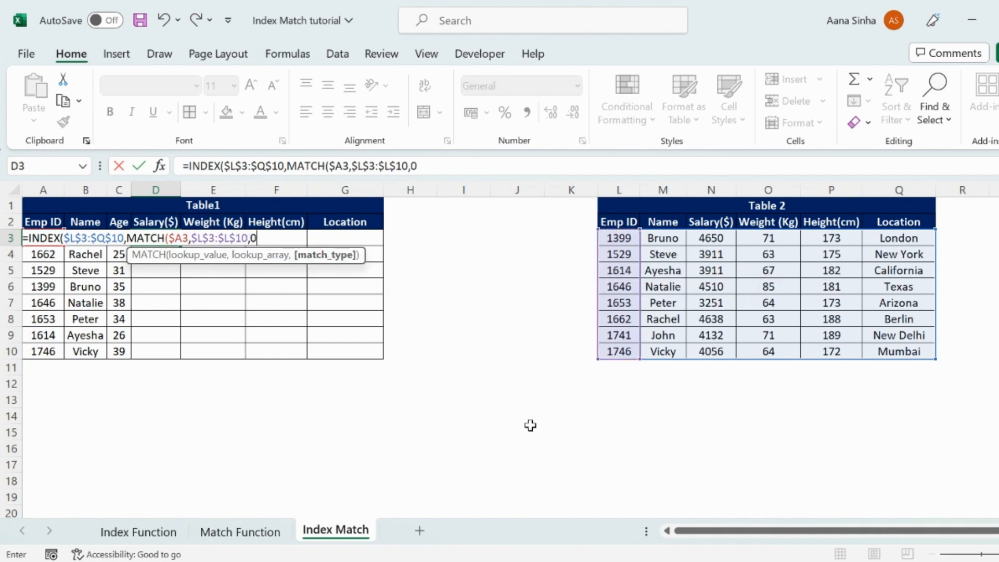
text())
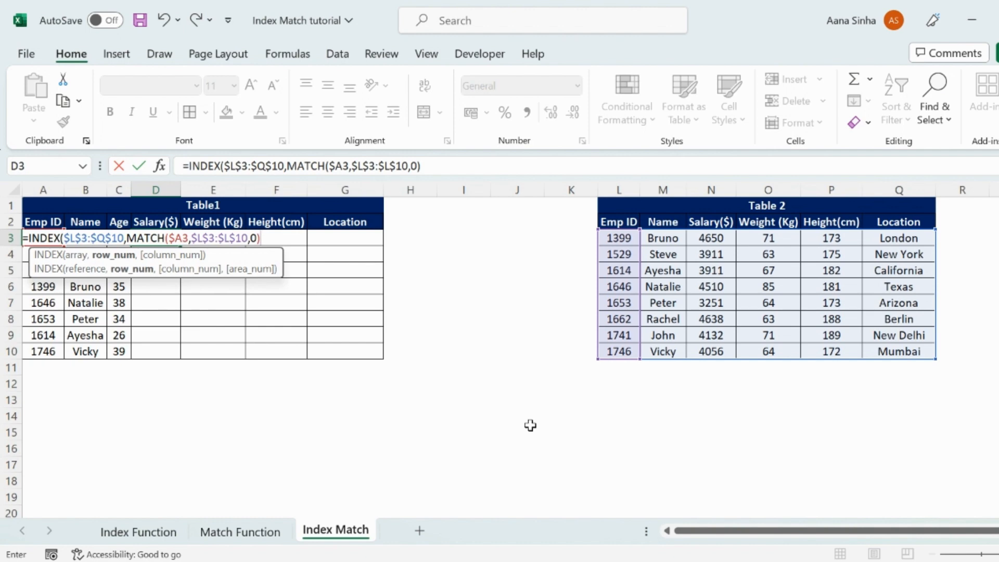
text(,)
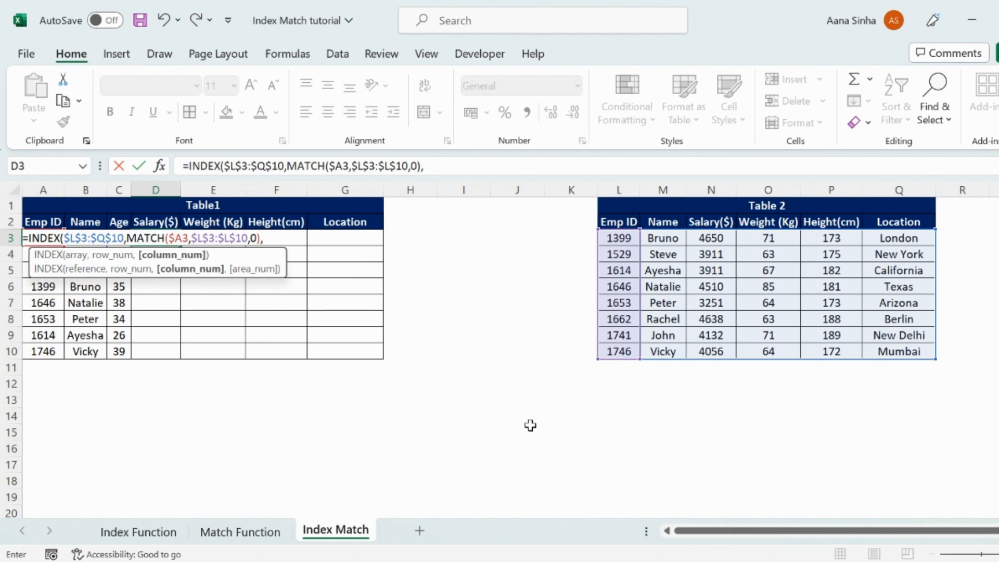
Nest a second MATCH as the INDEX column number, with the row-locked Salary header cell D$2 as its lookup value
text(m)
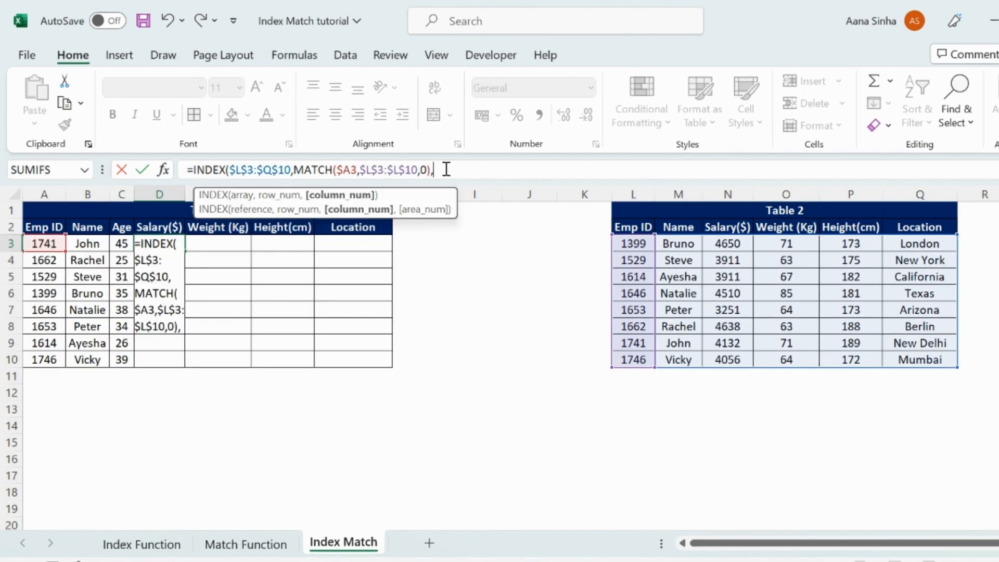
text(match)
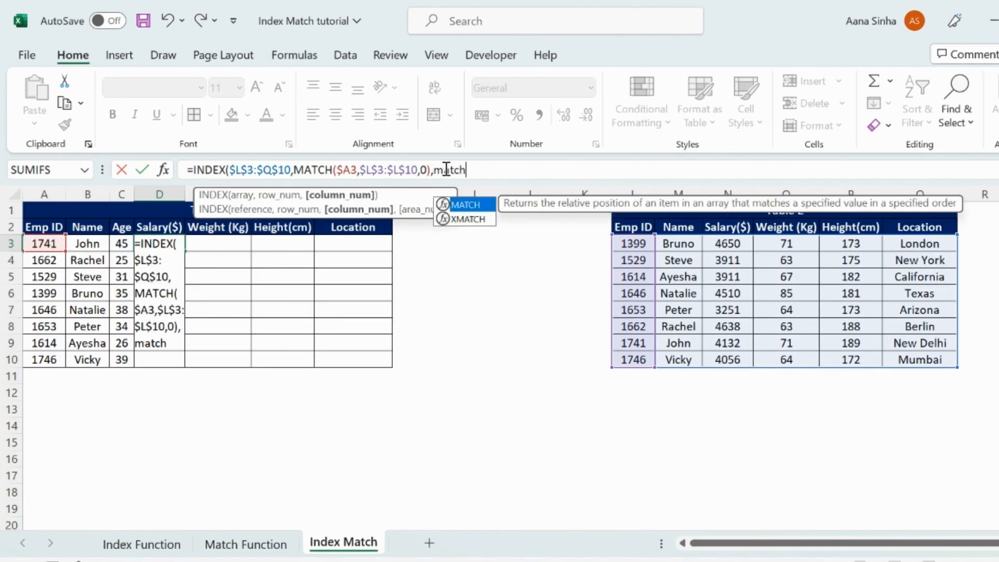
key(Tab)
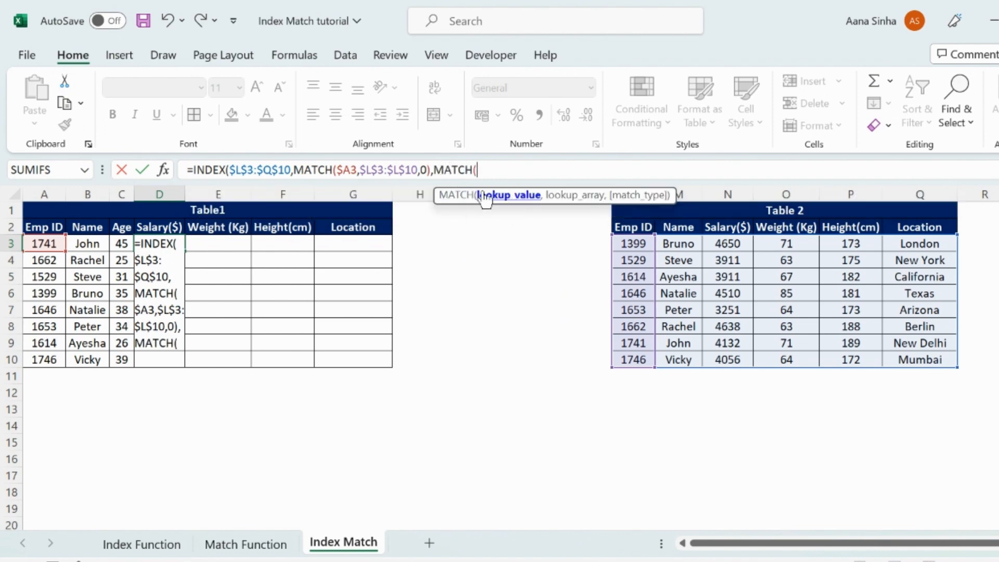
click(159, 226)
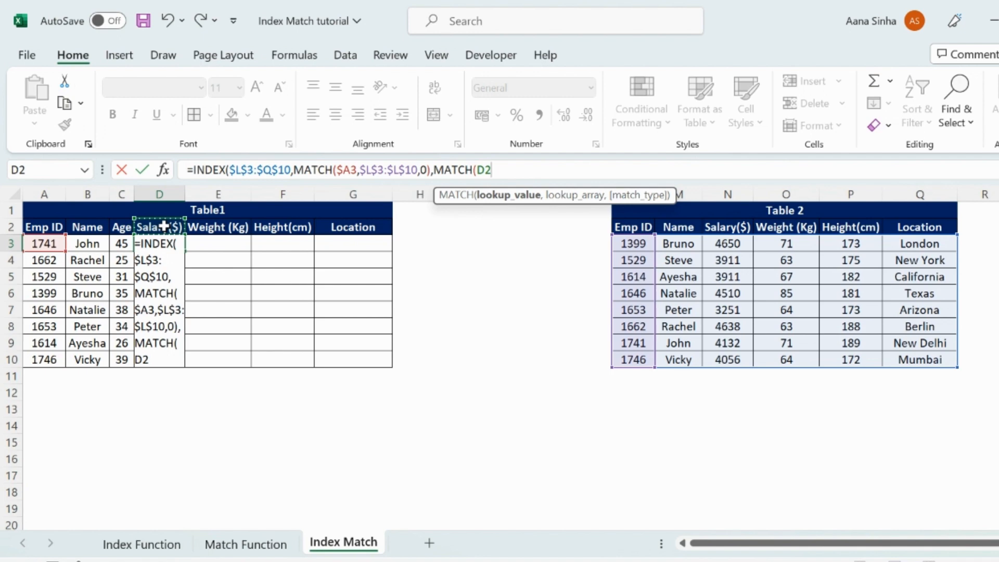
key(F4)
key(F4)
text(,)
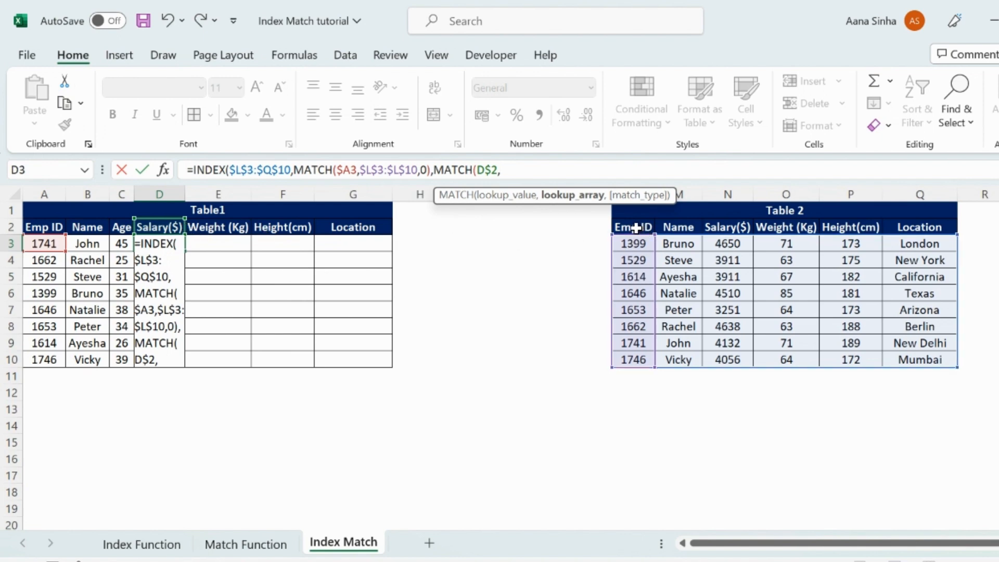
Complete the column MATCH with Table 2's headers $L$2:$Q$2 as absolute lookup array and match type 0, and enter the formula in D3
drag(635, 228, 944, 229)
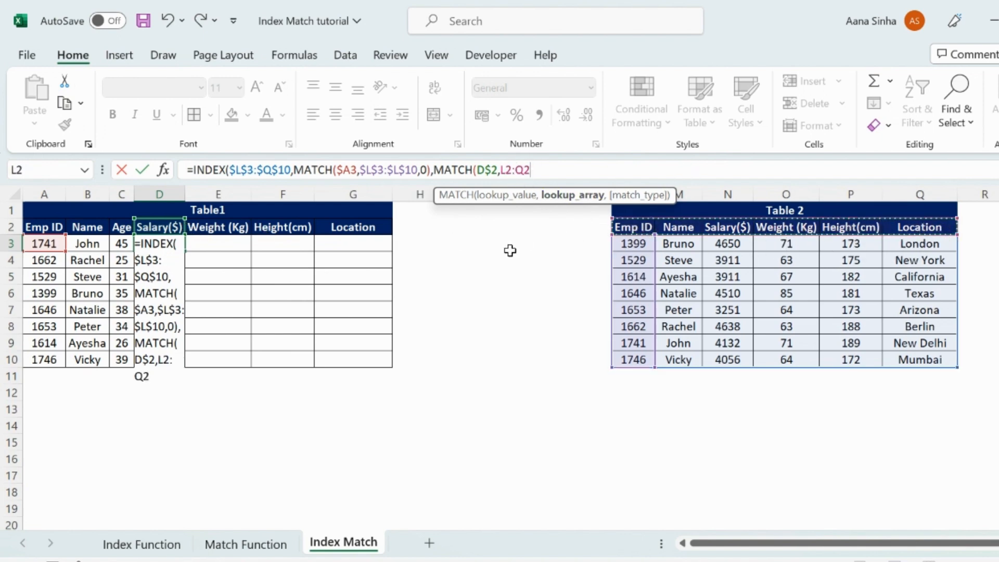
key(F4)
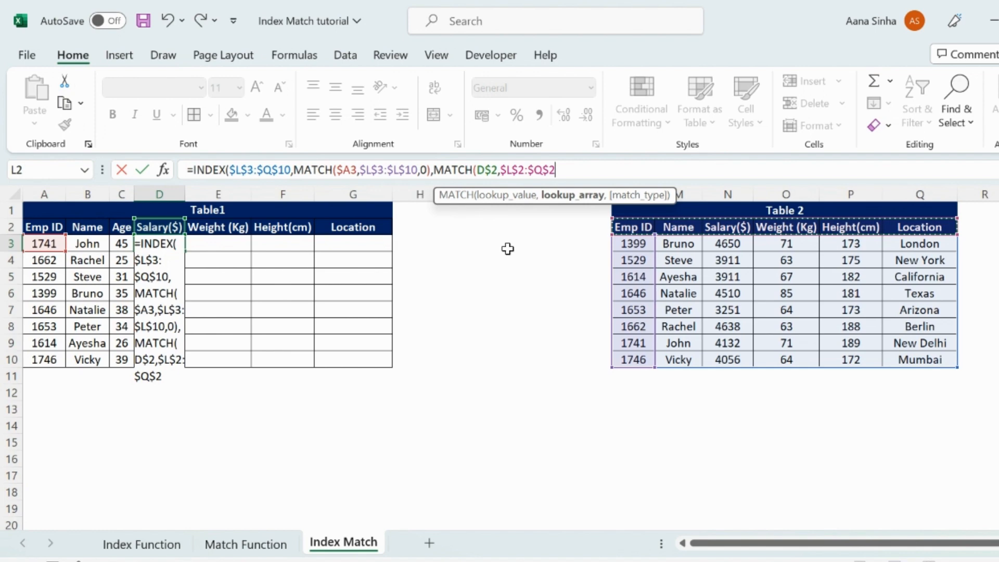
text(,)
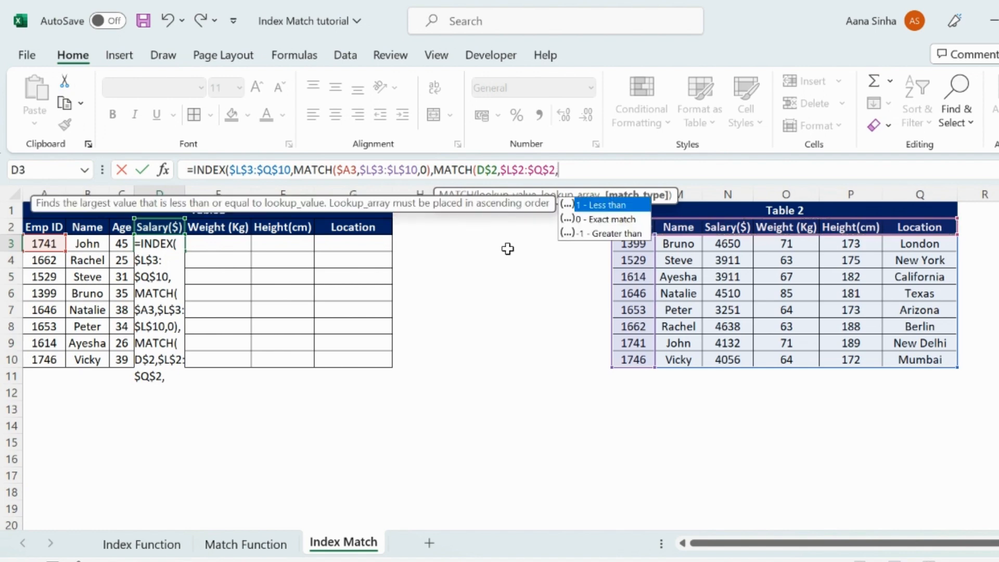
key(Down)
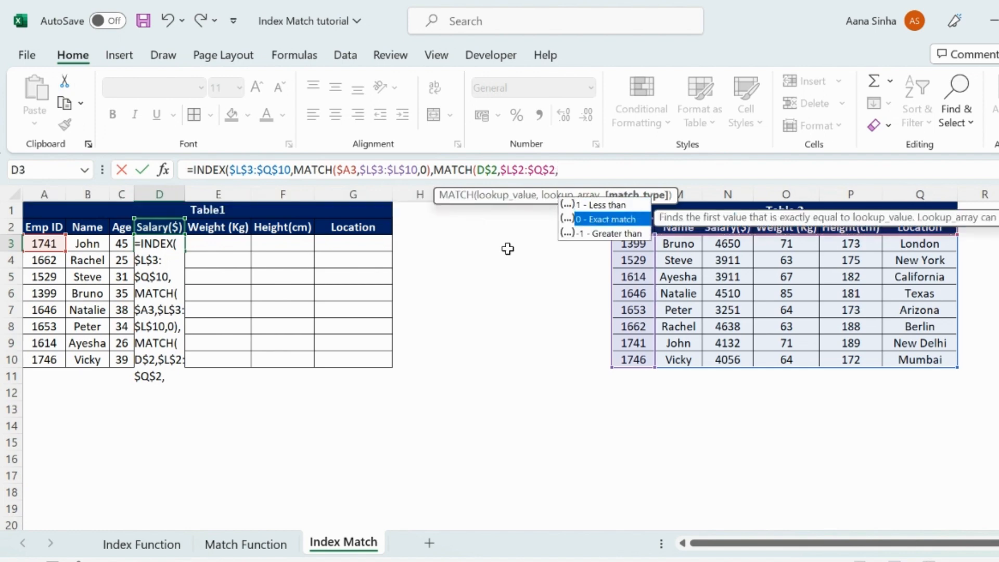
key(Tab)
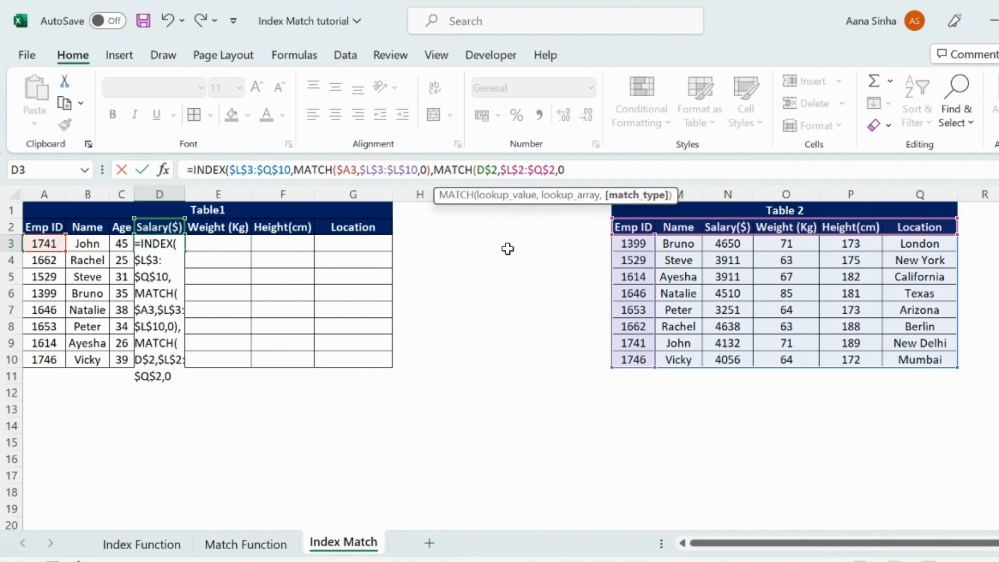
text()))
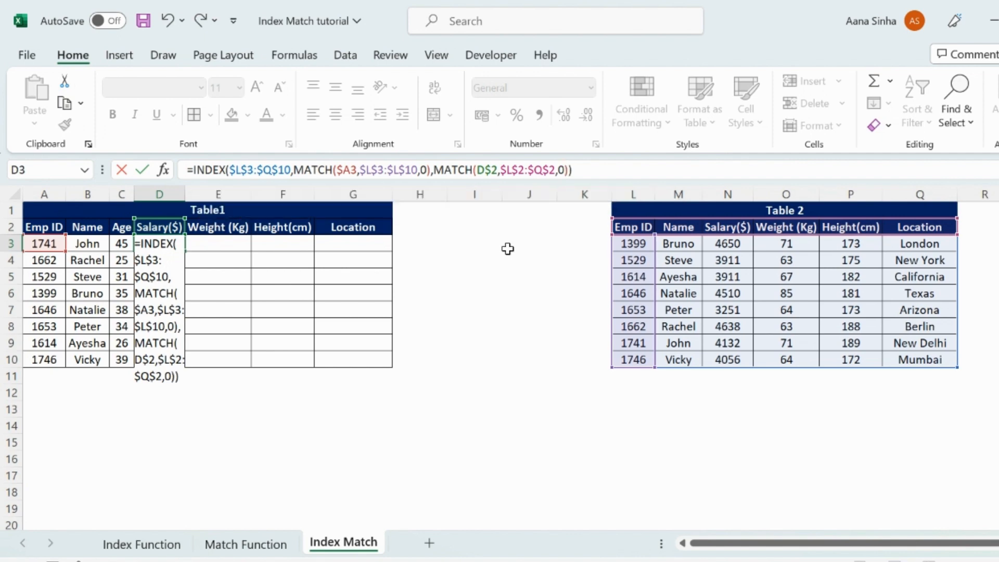
key(Return)
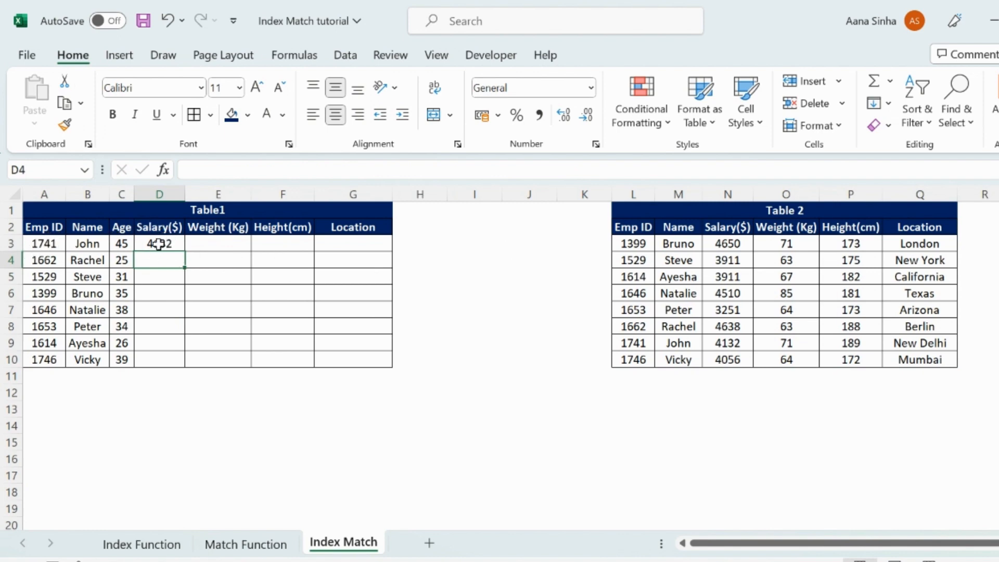
Check D3's salary against the Emp ID and salary in row 9 of Table 2
click(728, 343)
click(632, 343)
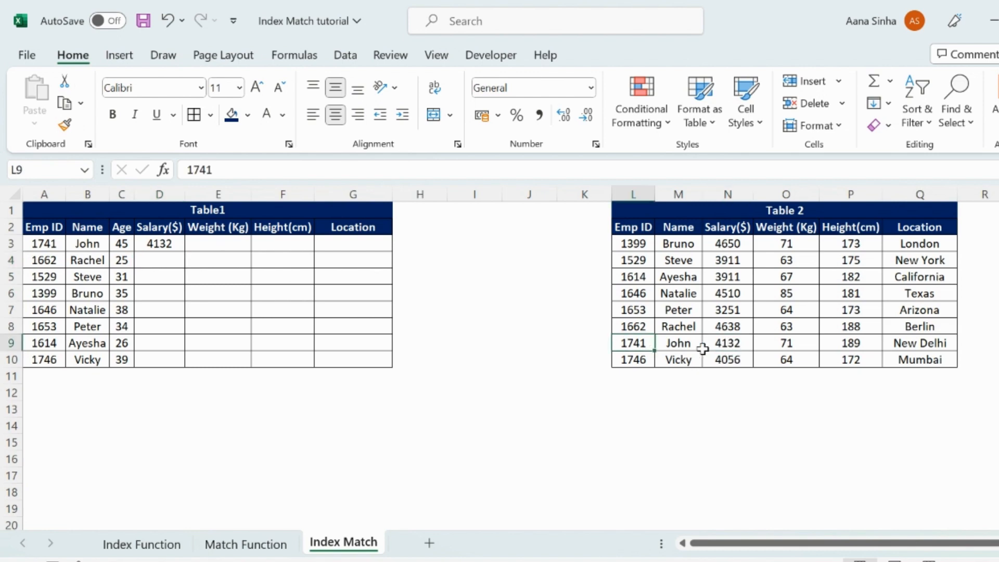
click(729, 342)
Copy the formula in D3 and paste it as formulas only across Table1's range D3:G10
click(155, 241)
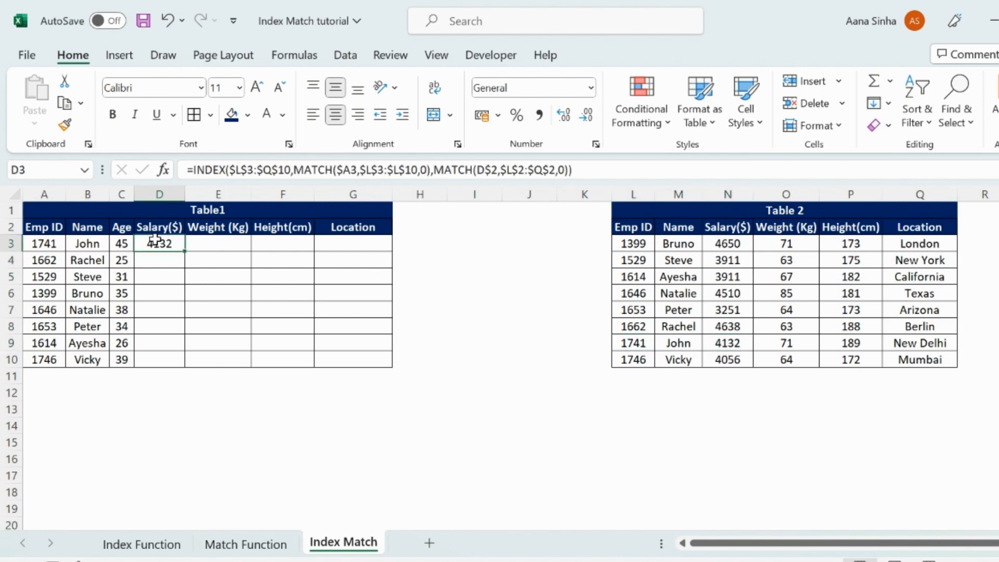
key(ctrl+c)
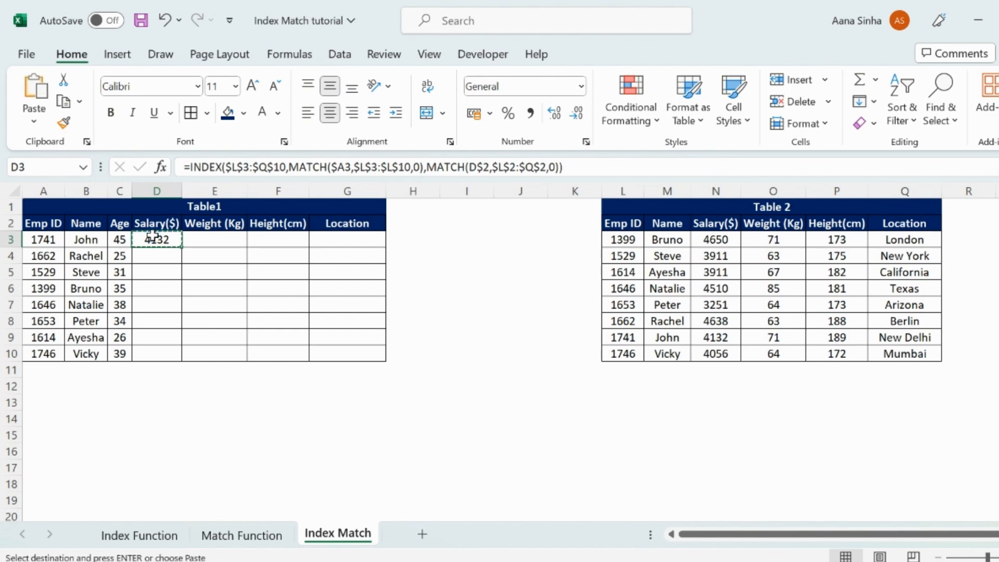
drag(155, 237, 156, 353)
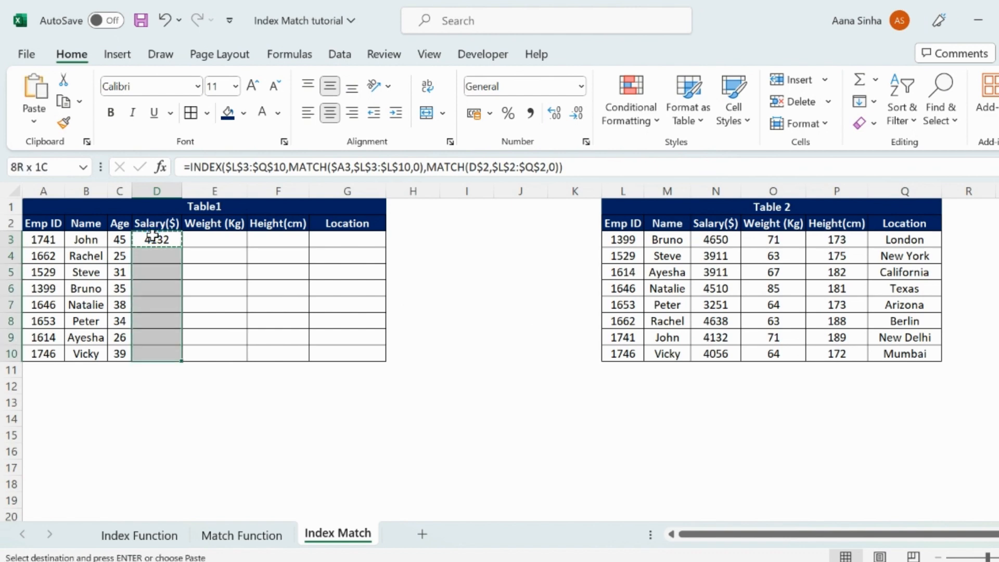
key(shift+Right)
key(shift+Right)
key(shift+Right)
key(shift+Right)
key(shift+Left)
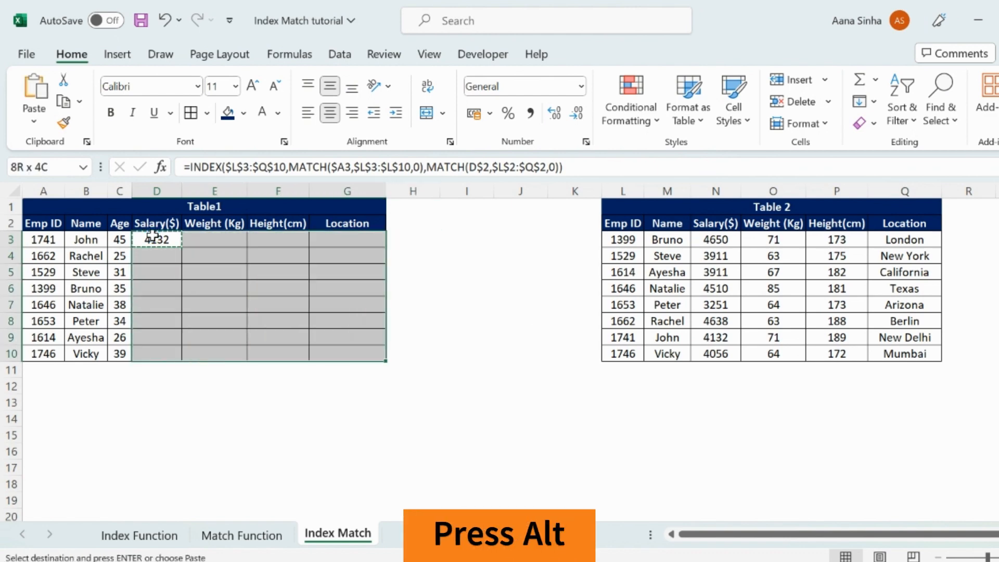
key(alt+e)
key(s)
key(f)
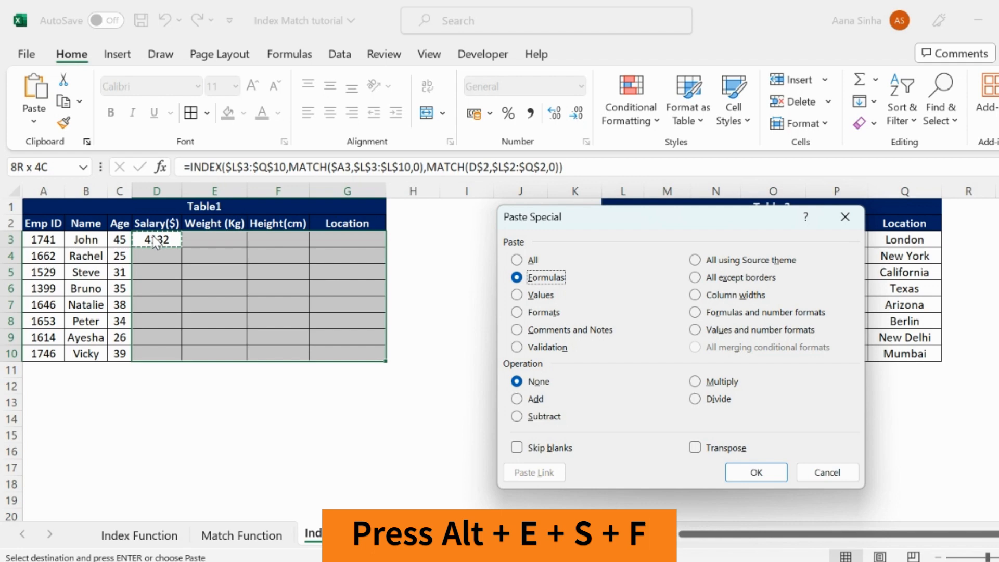
key(Return)
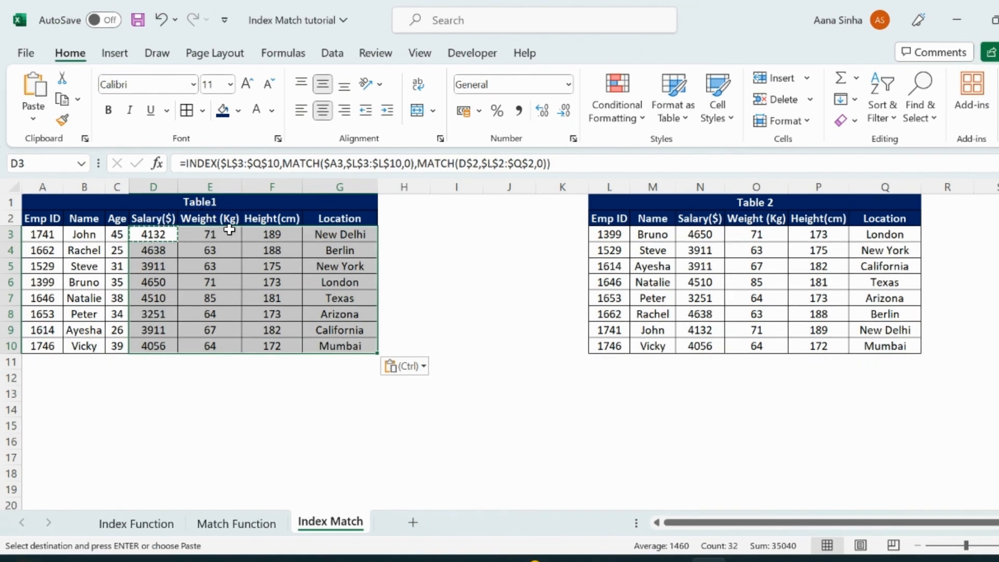
click(274, 390)
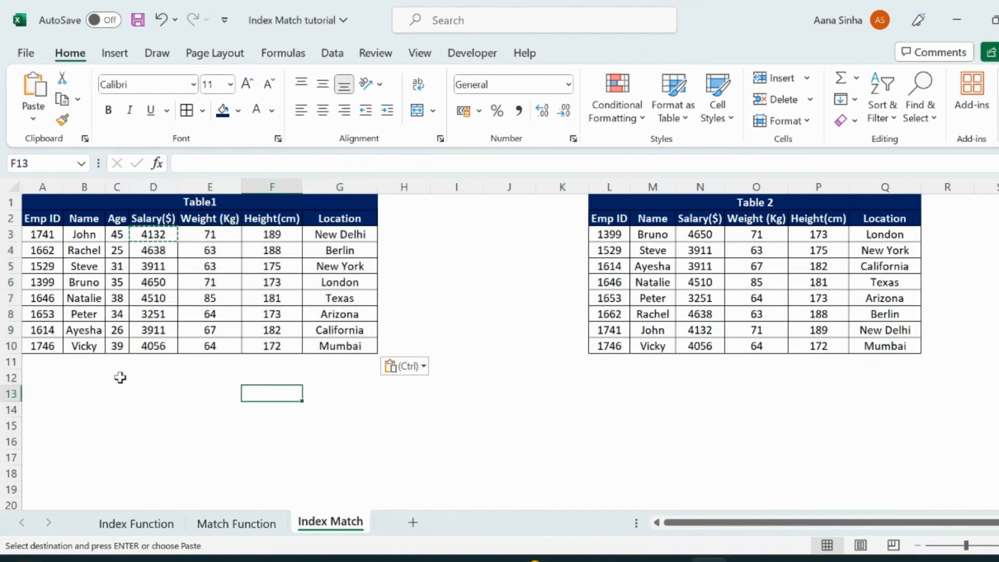